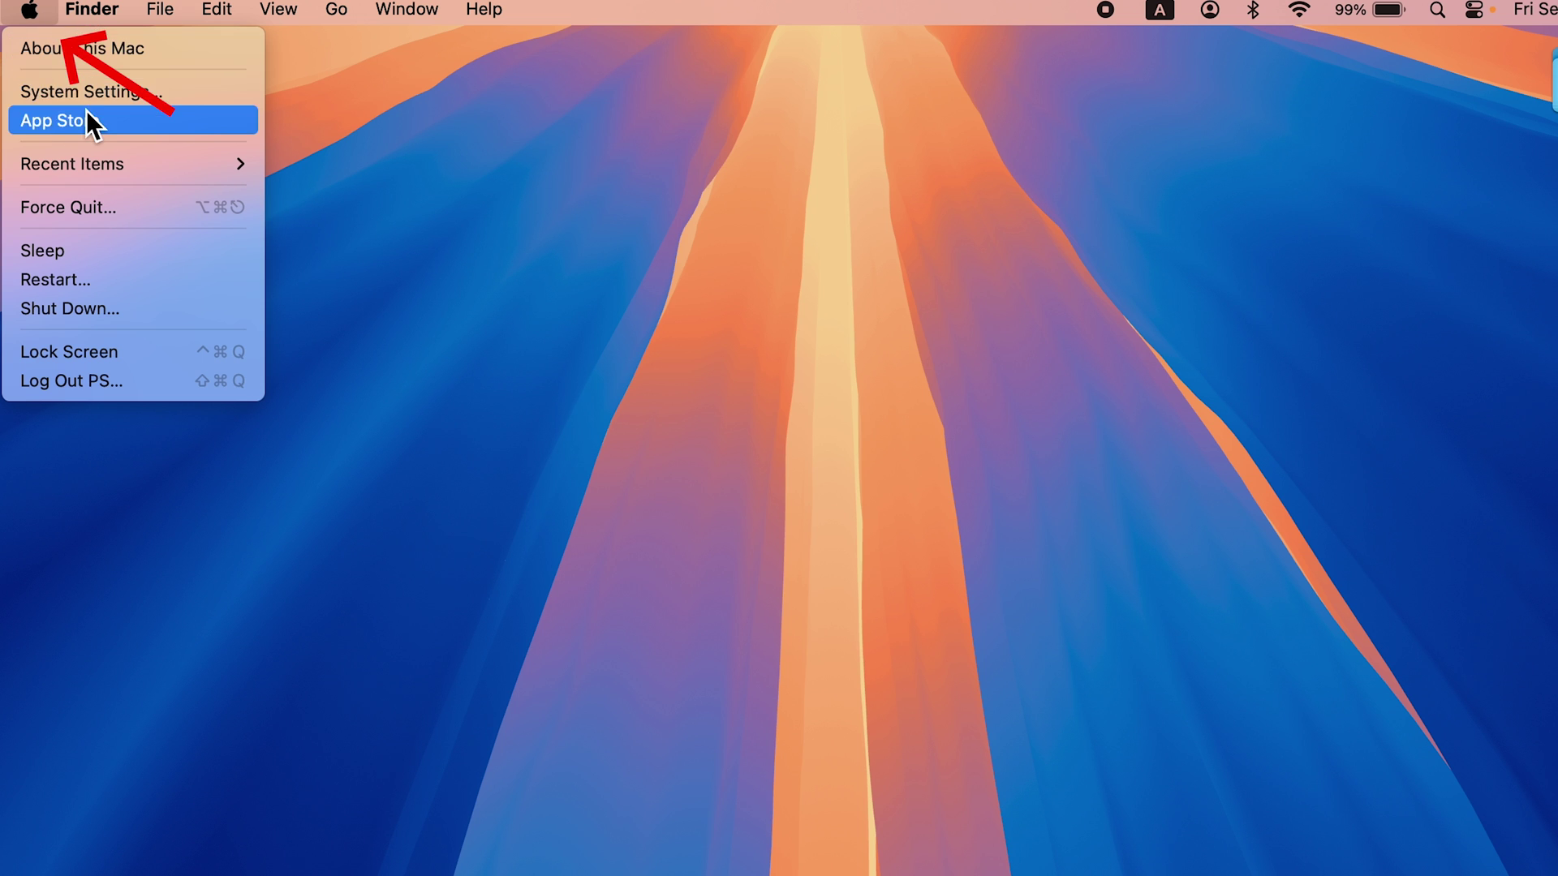
# Go to the Keyboard pane in System Settings and switch on the Dictation toggle
pyautogui.click(101, 94)
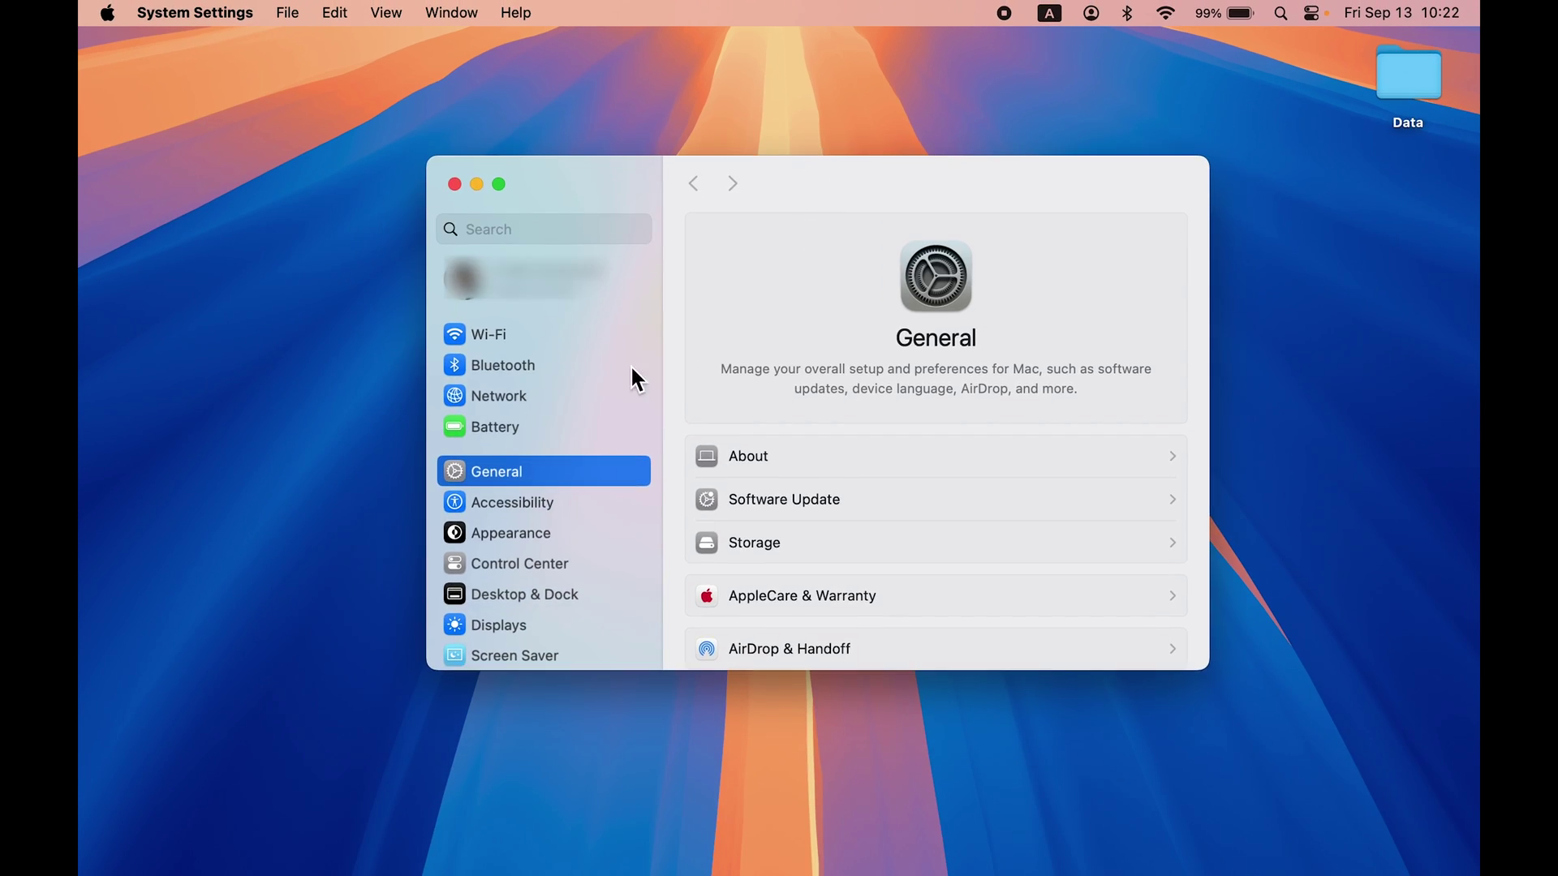
pyautogui.scroll(-10, 552, 471)
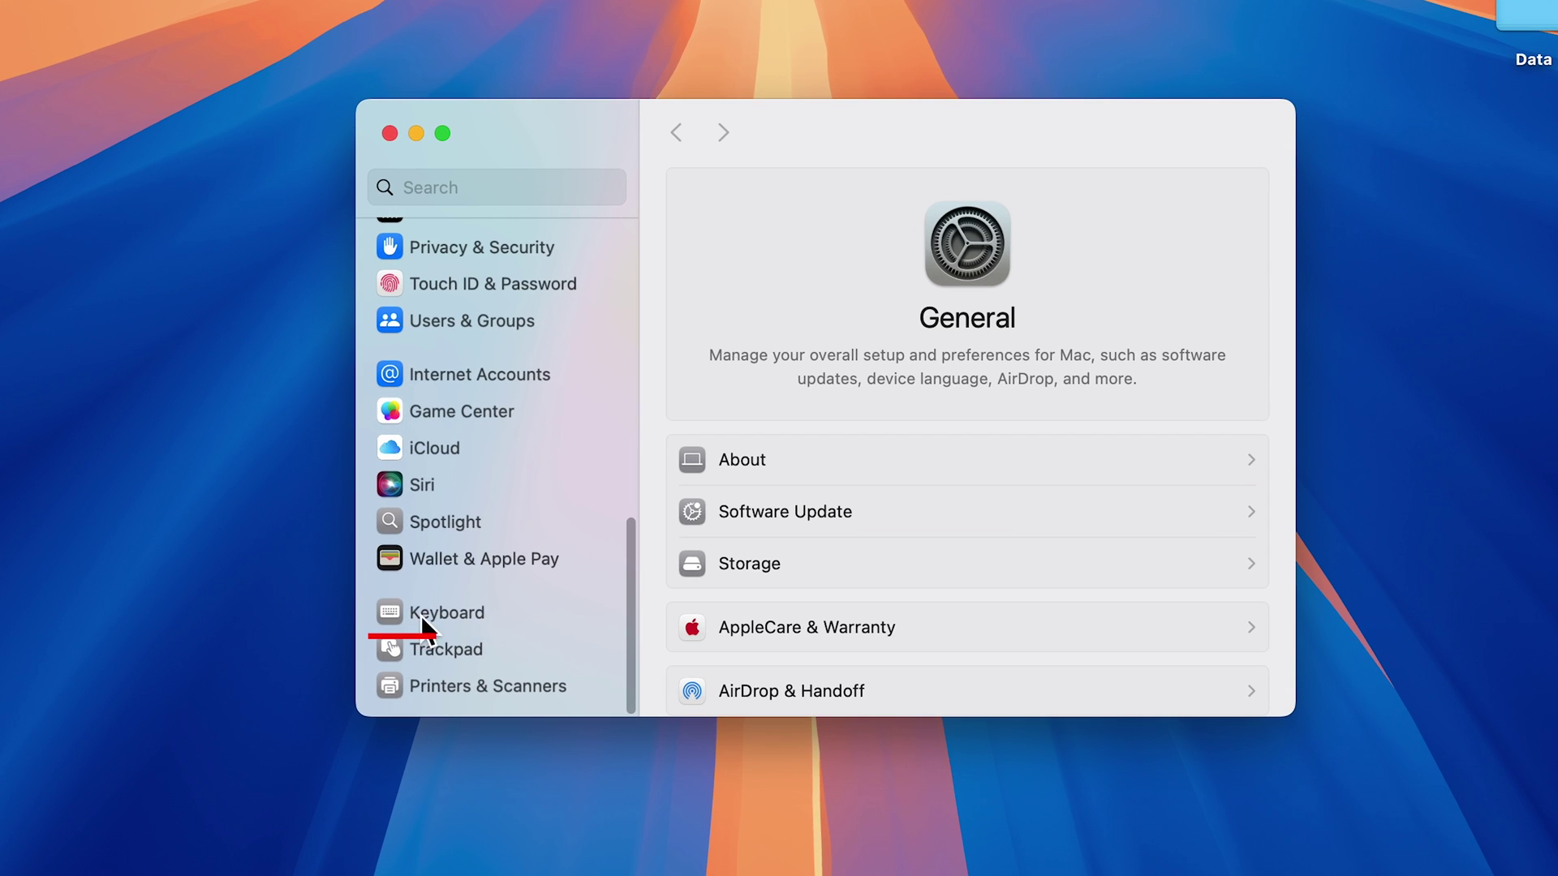
pyautogui.click(425, 618)
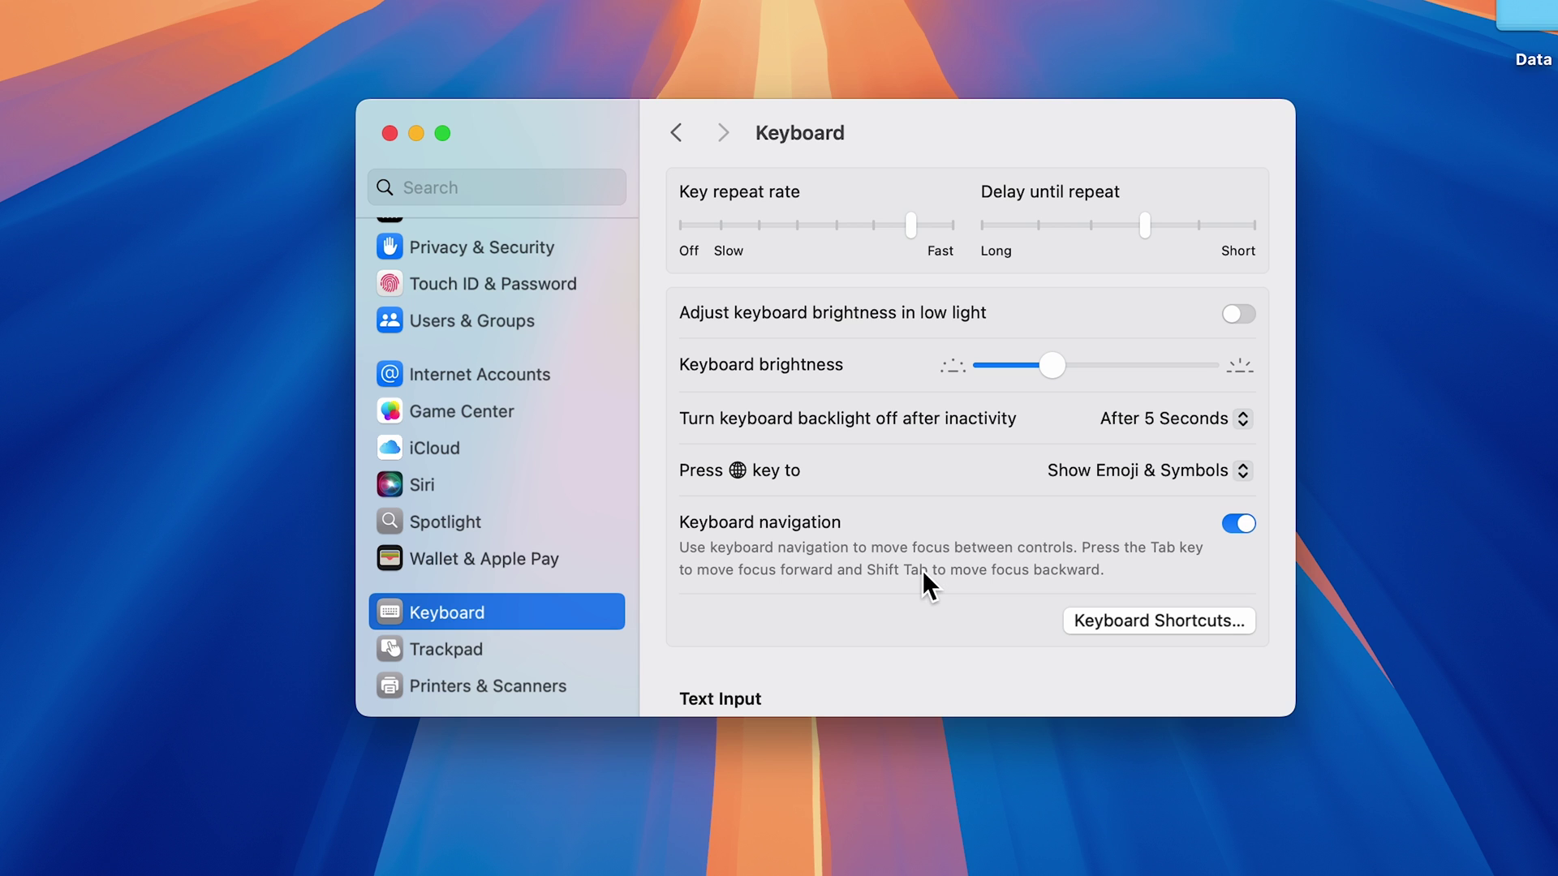
pyautogui.scroll(-10, 922, 569)
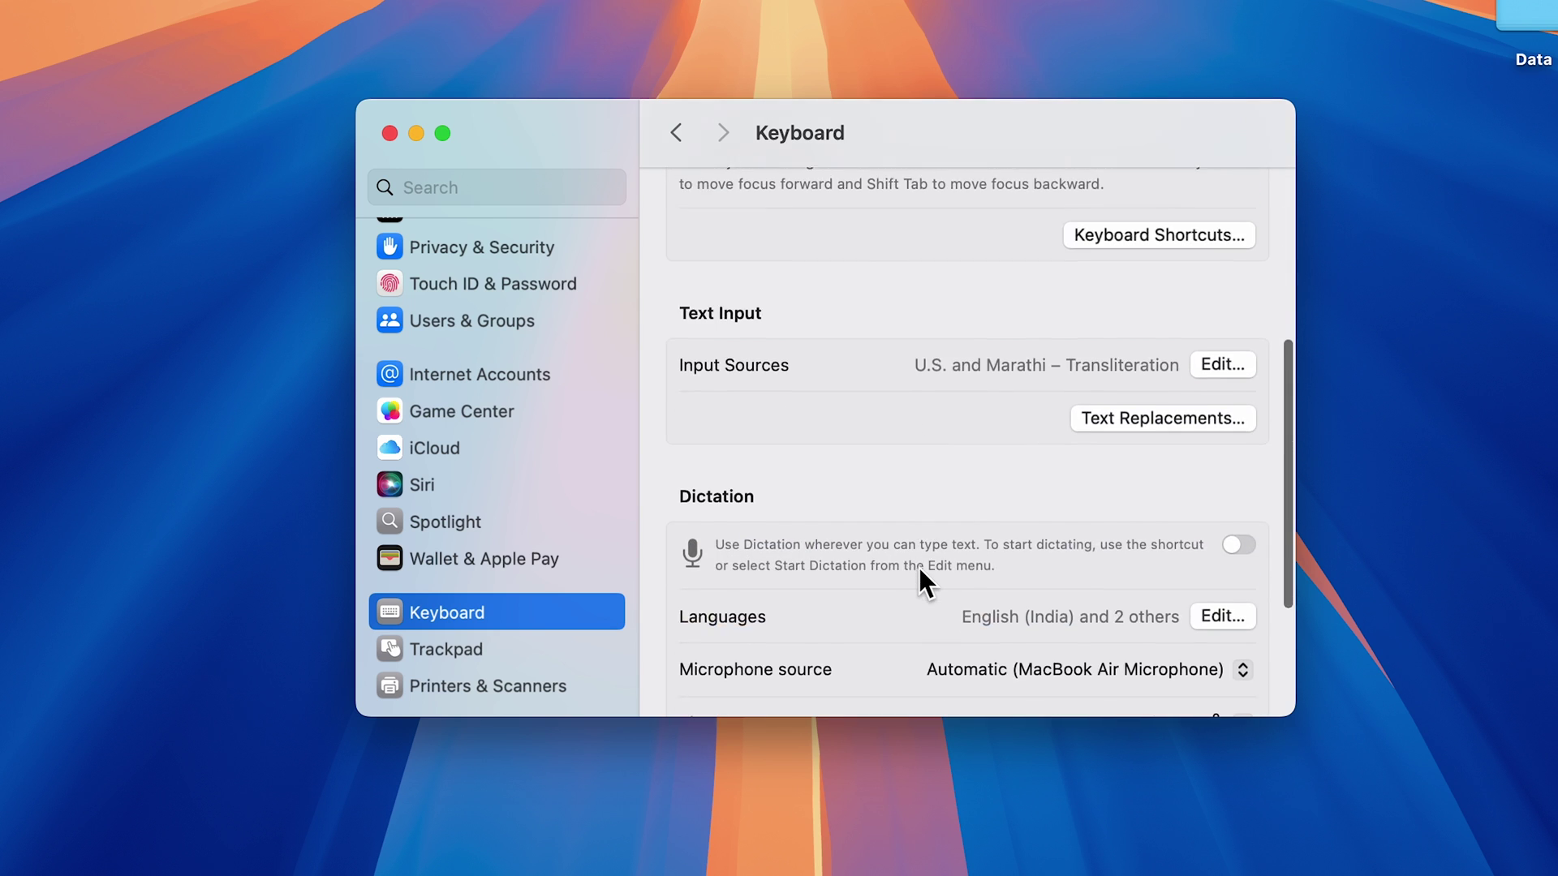
pyautogui.scroll(-2, 919, 567)
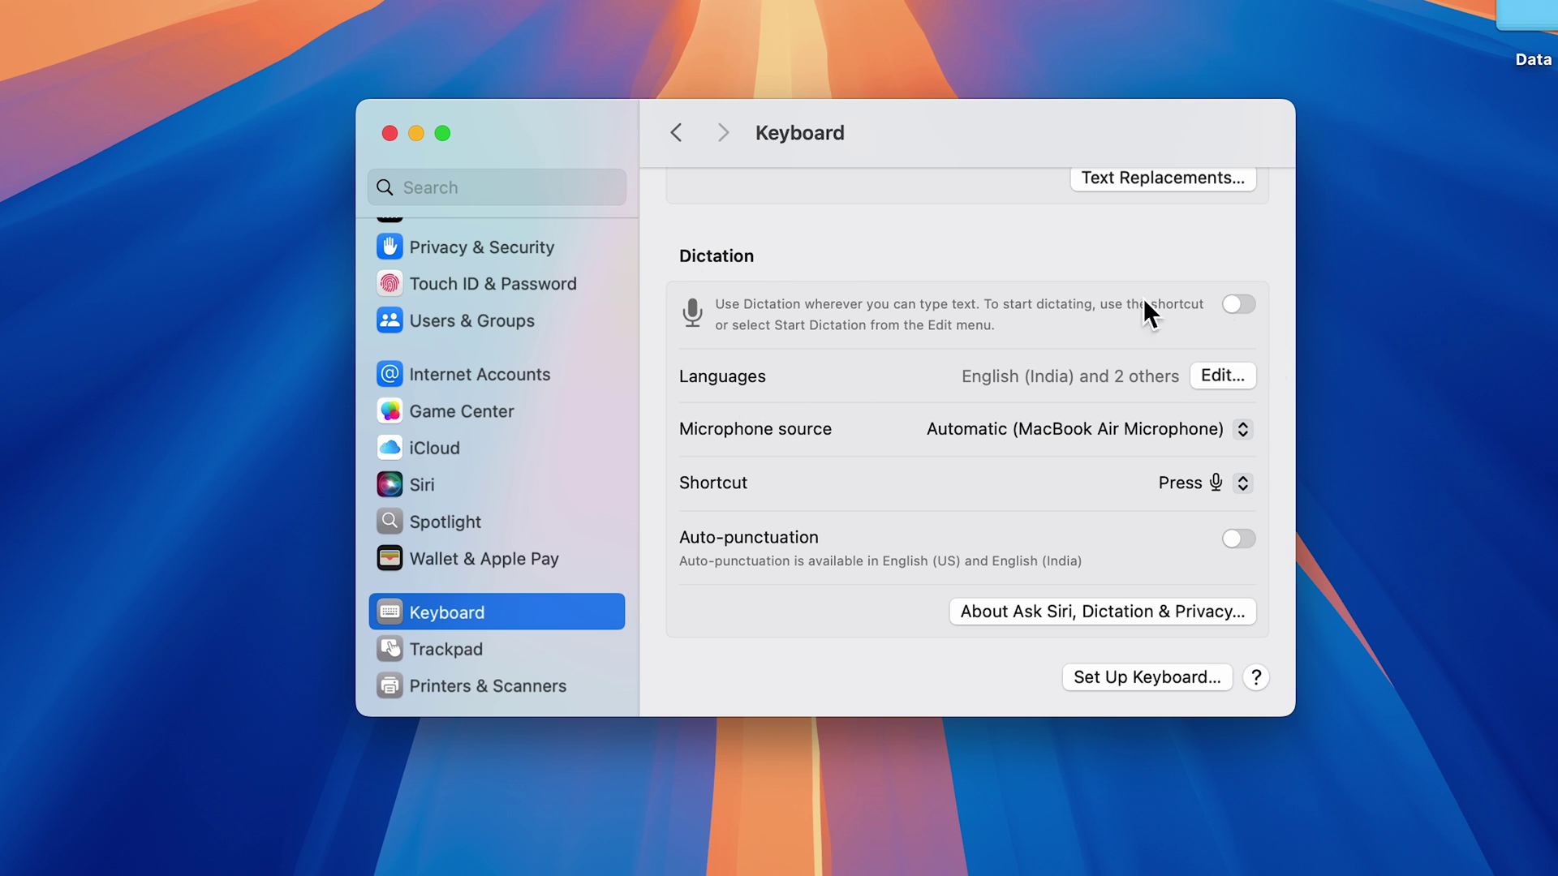
pyautogui.click(1234, 305)
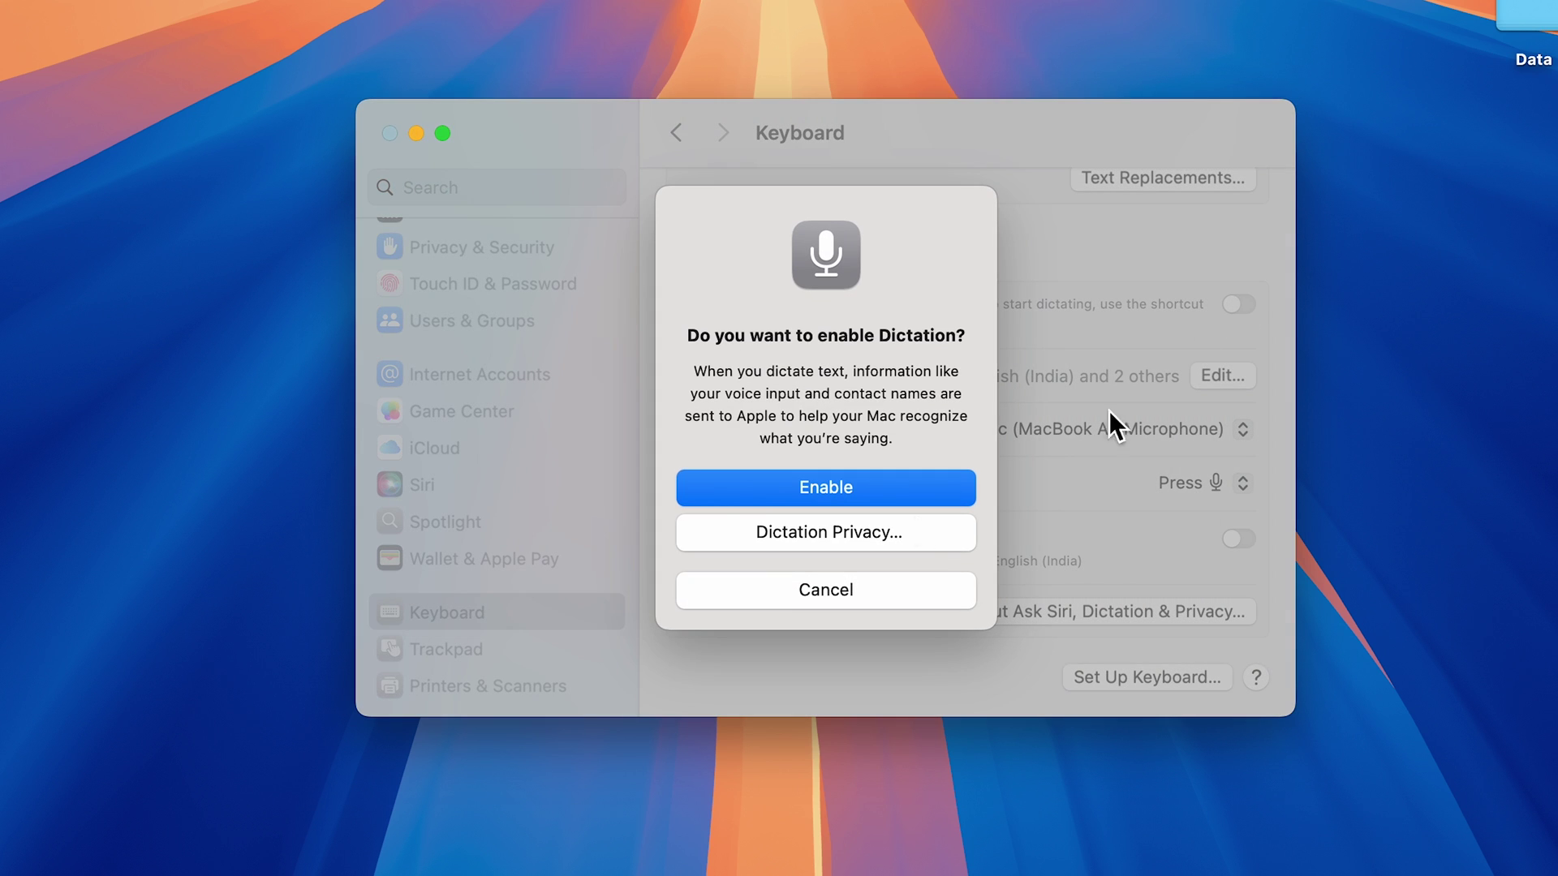
# Confirm enabling Dictation and review its languages, leaving English (India) and 2 others unchanged
pyautogui.click(871, 487)
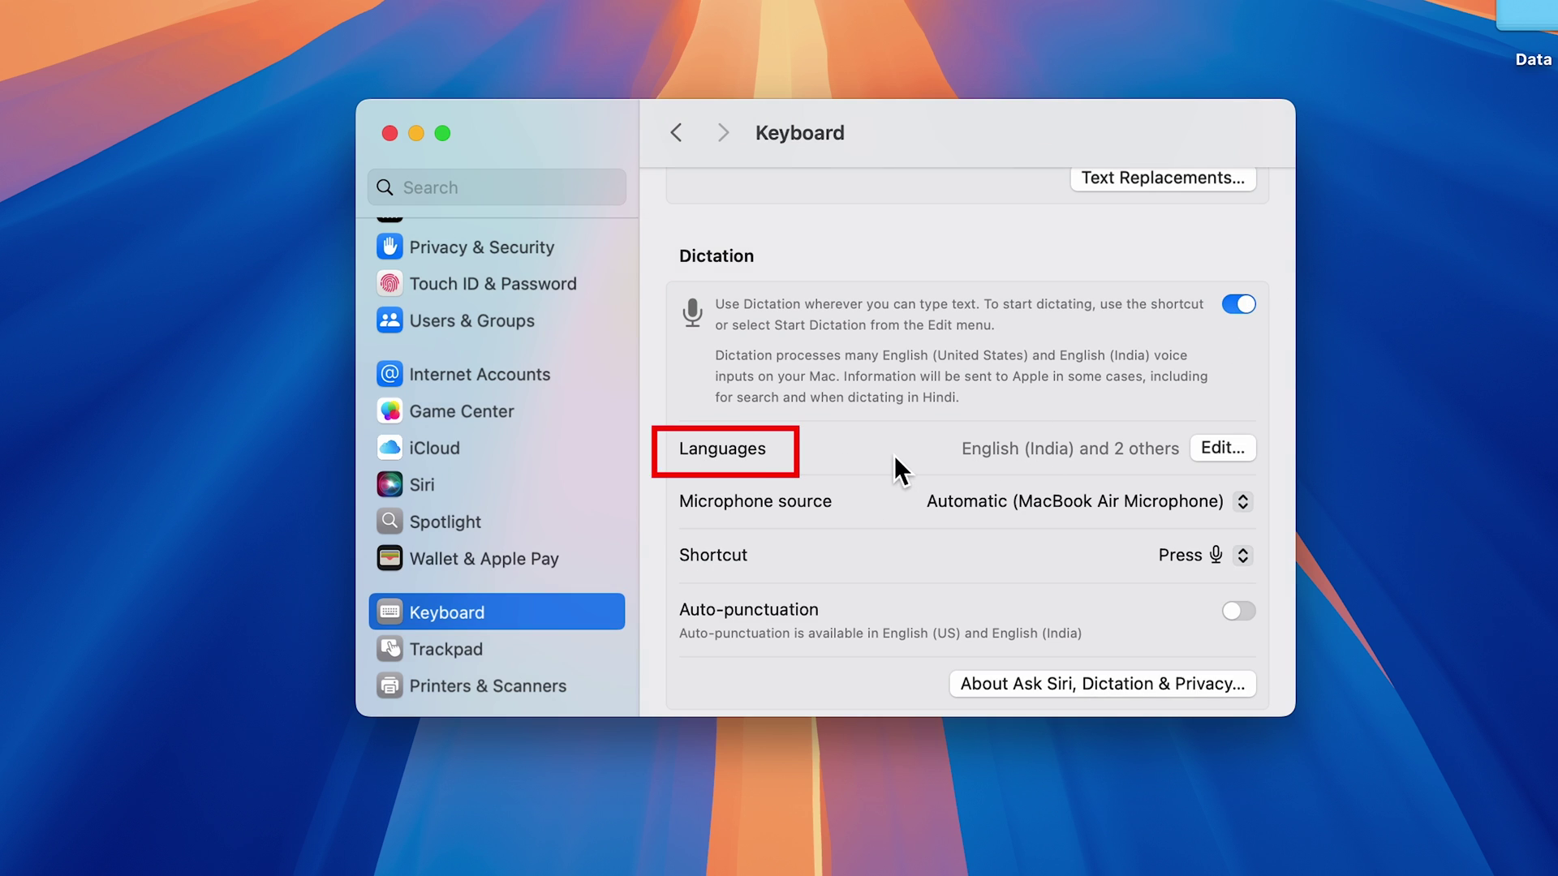
pyautogui.click(1232, 450)
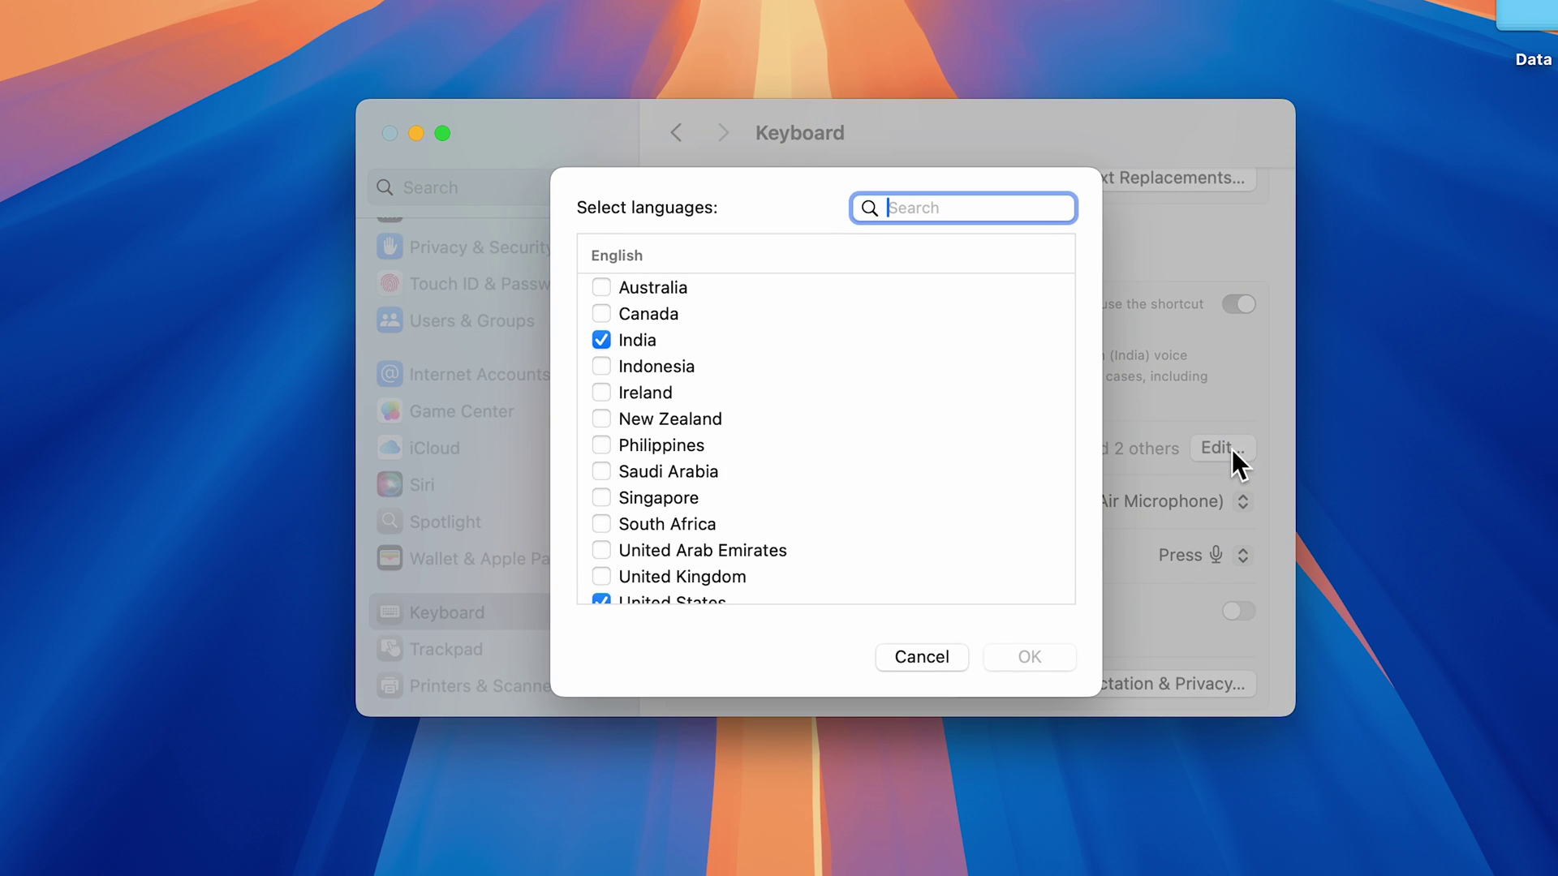
pyautogui.scroll(-5, 935, 504)
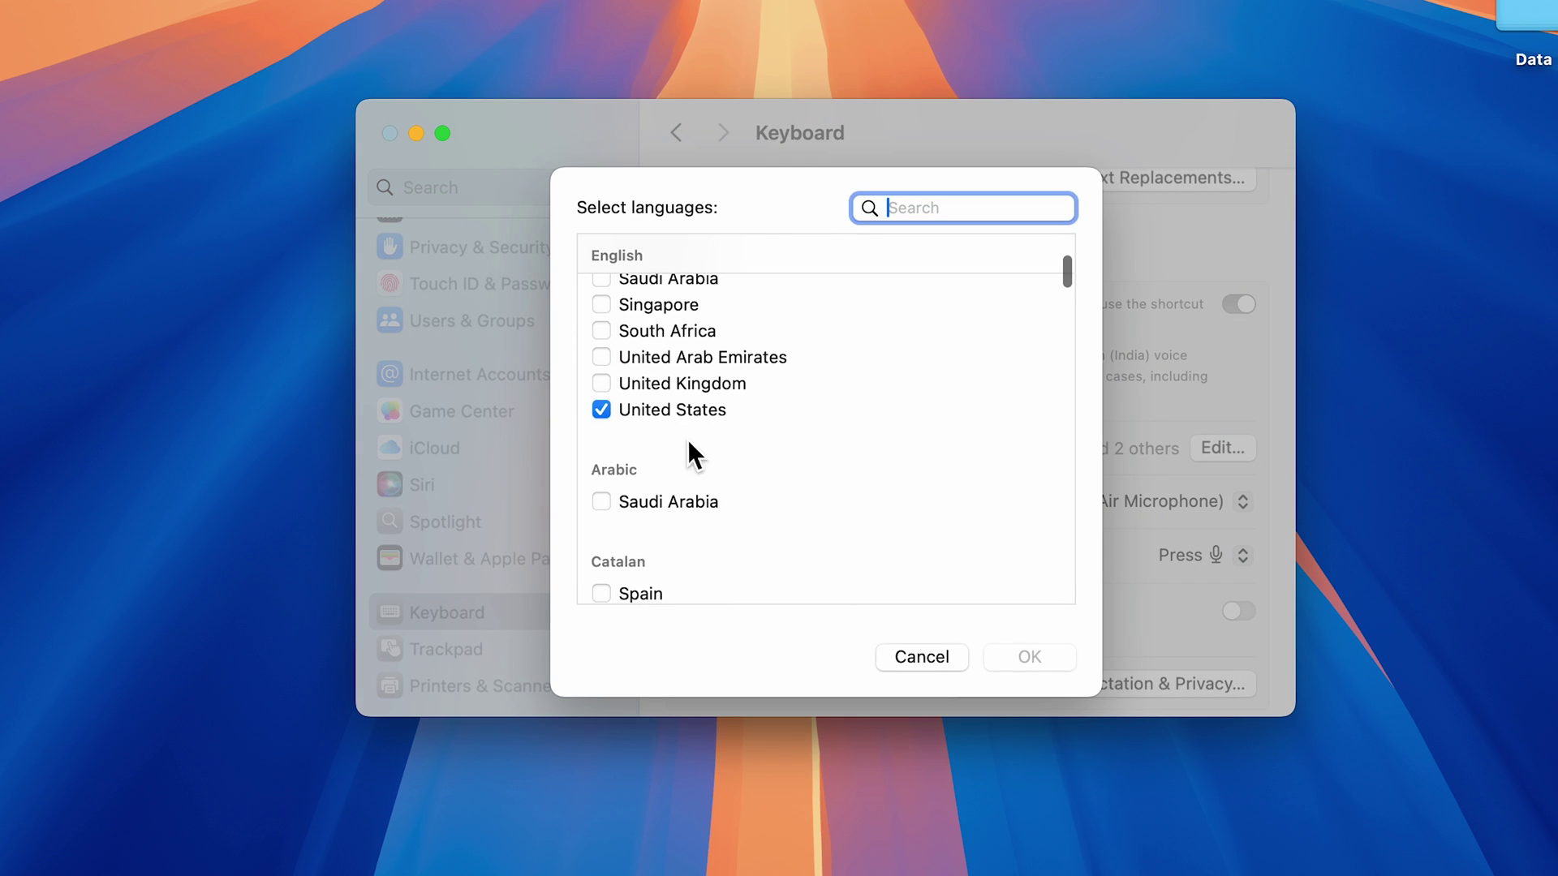
pyautogui.scroll(3, 885, 372)
pyautogui.scroll(-5, 880, 367)
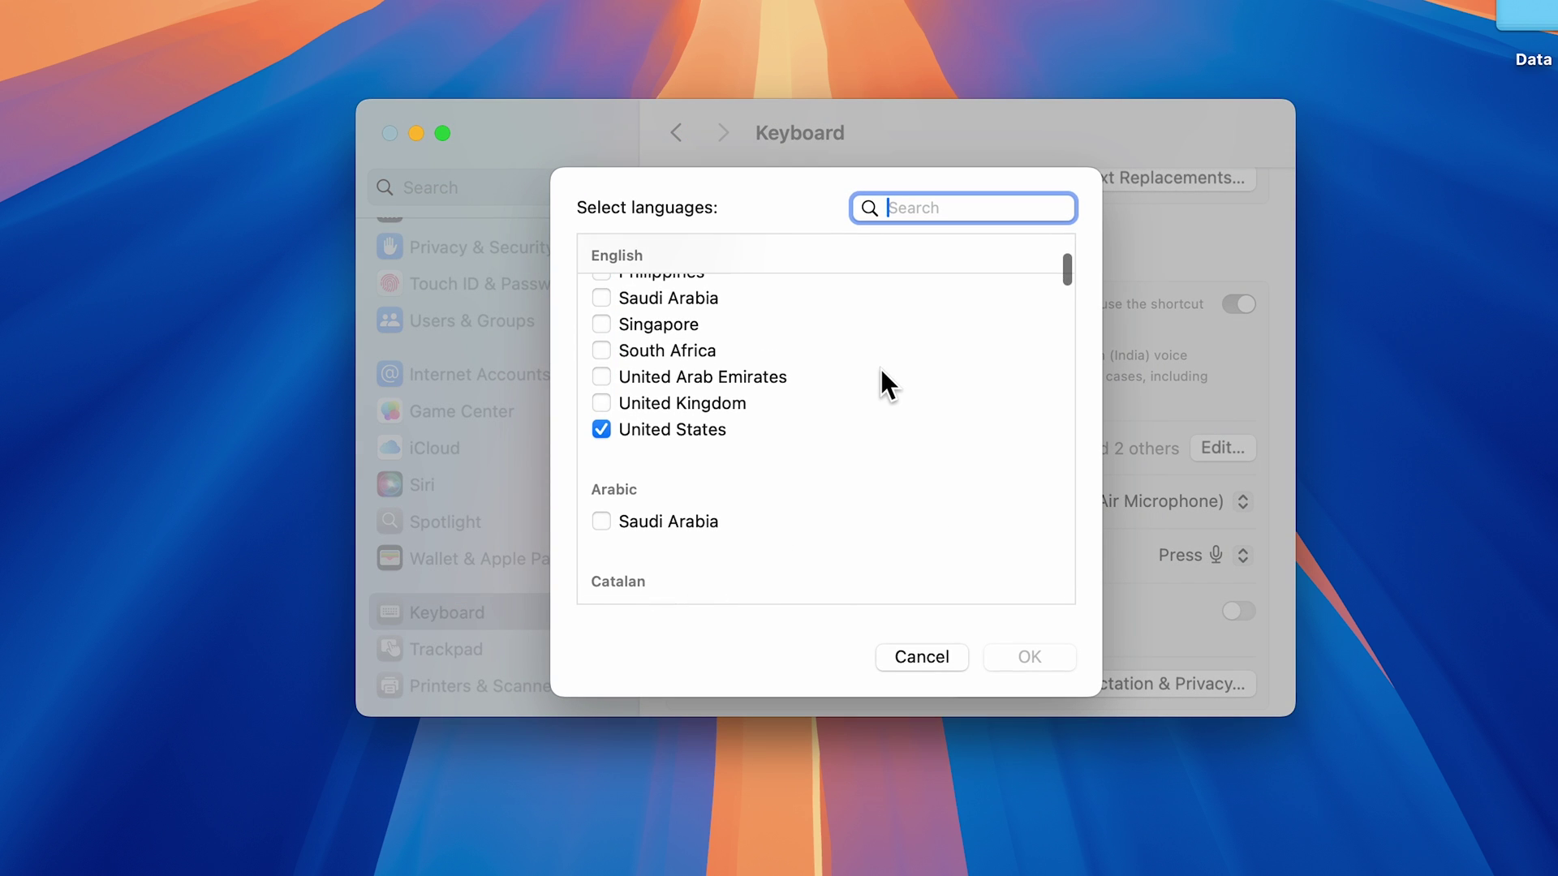
pyautogui.scroll(-4, 880, 366)
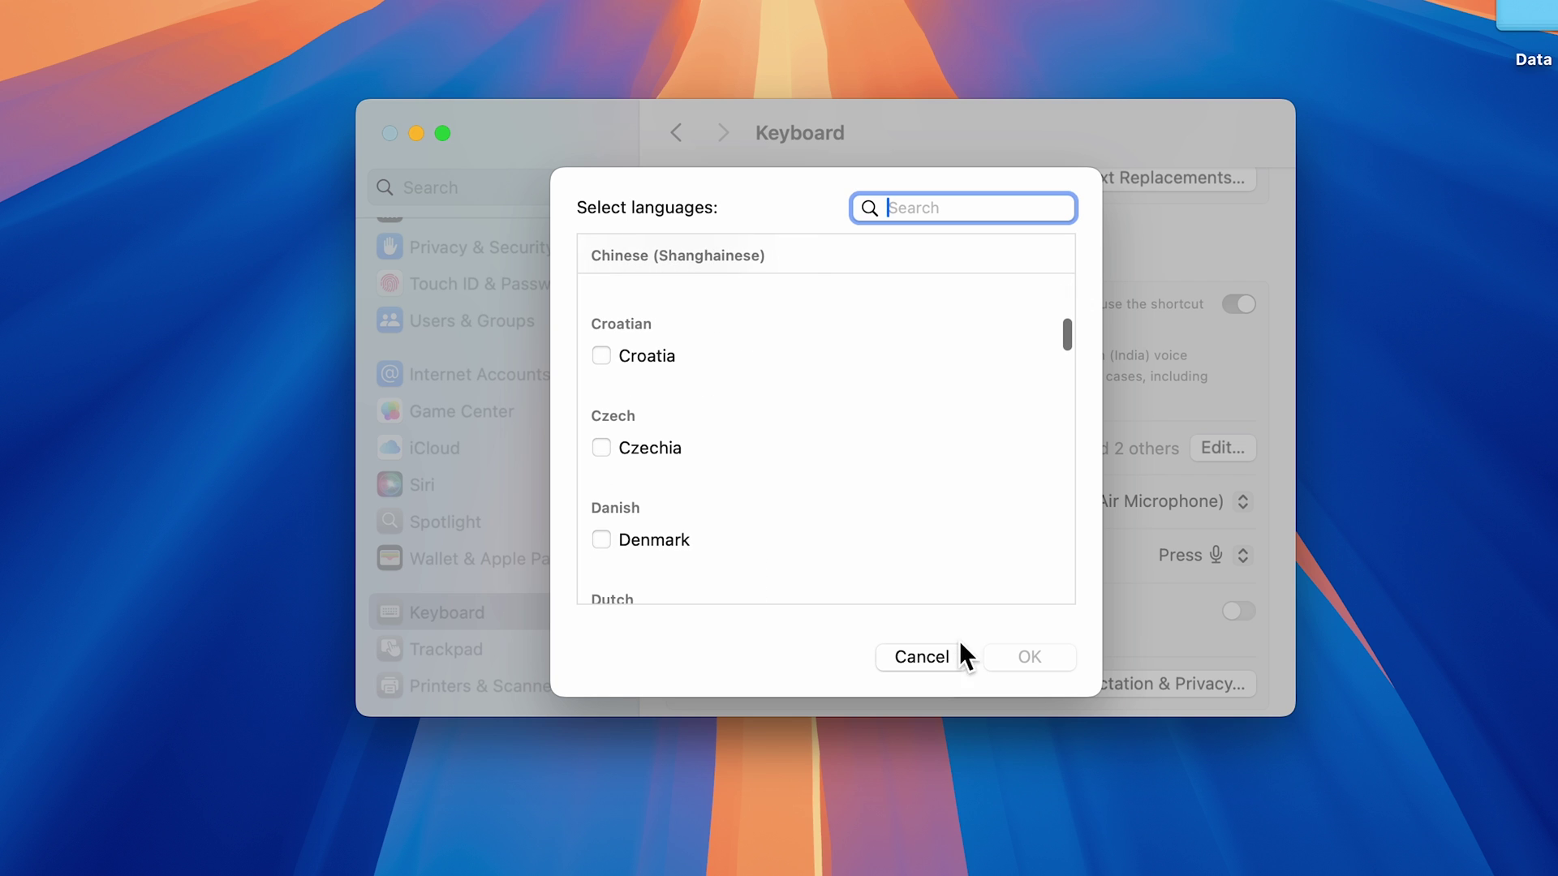
pyautogui.click(920, 657)
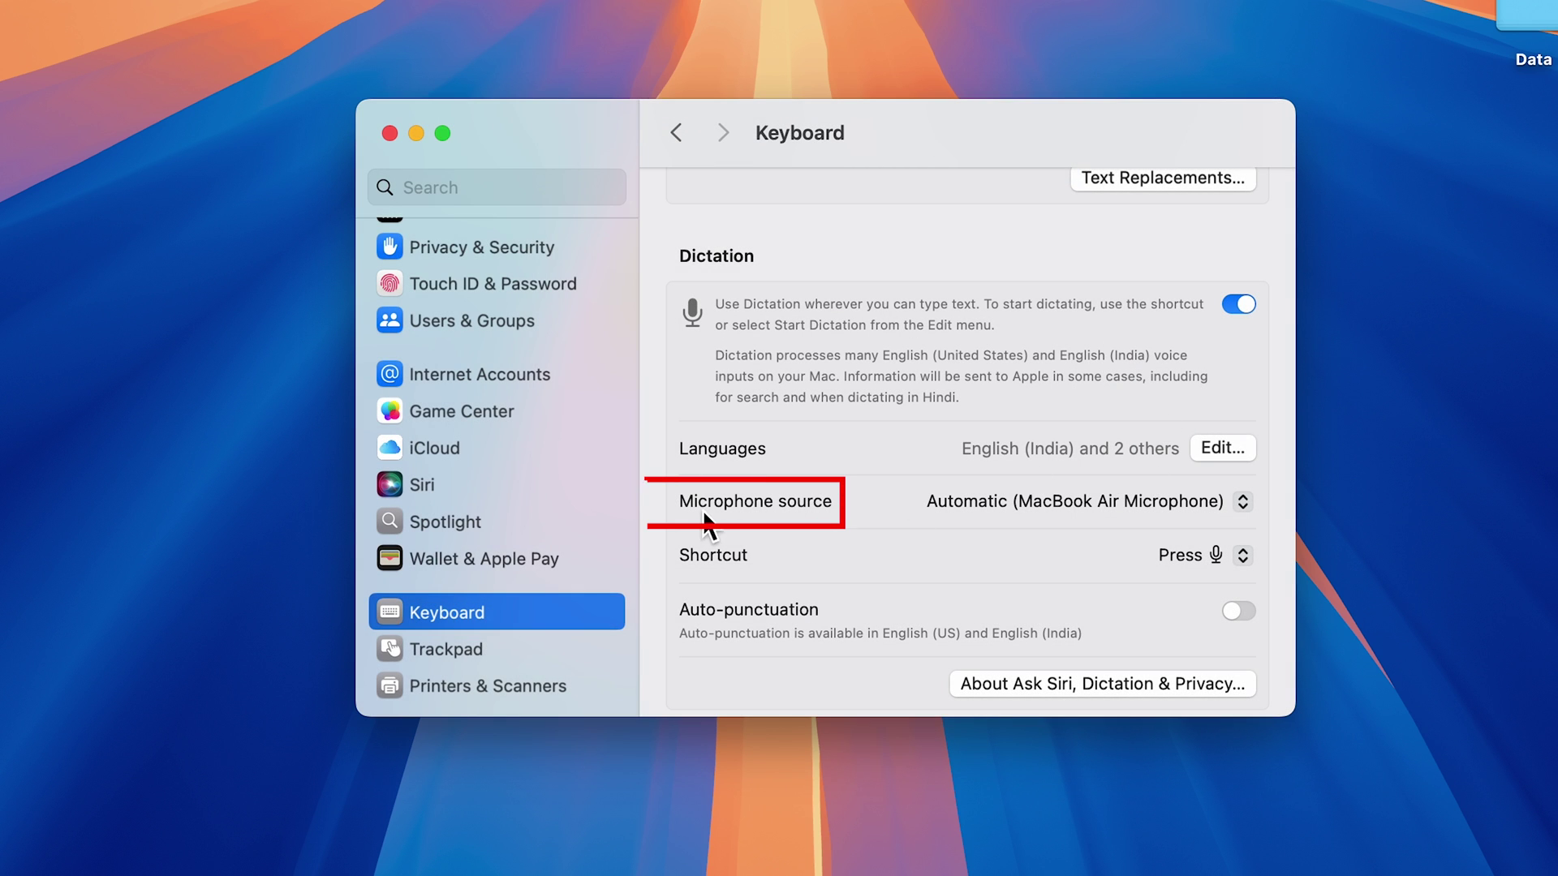
pyautogui.click(1254, 499)
pyautogui.click(966, 131)
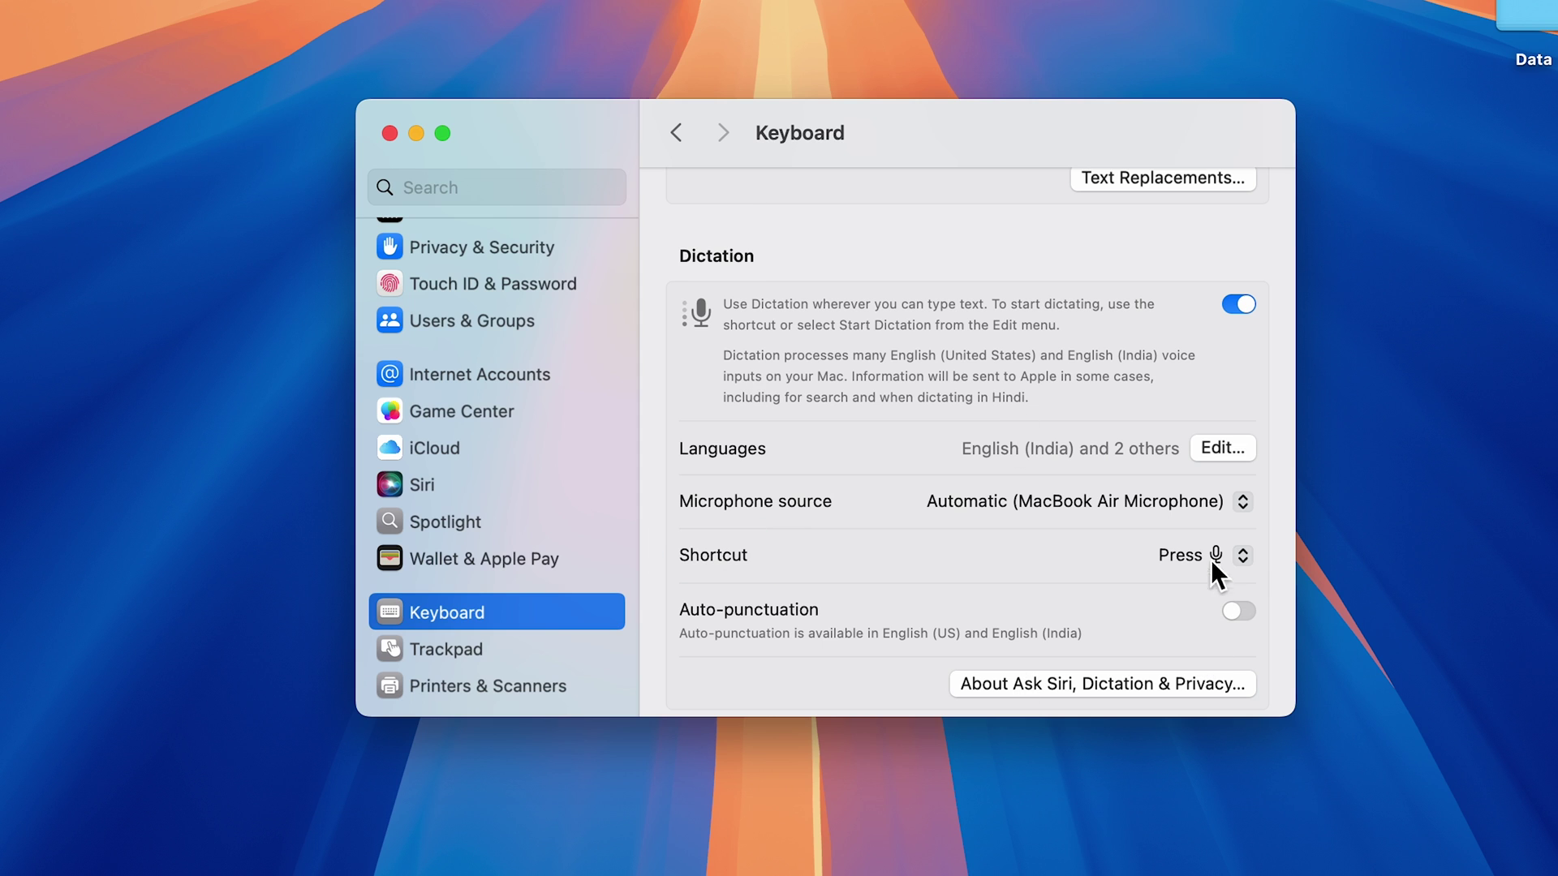
pyautogui.click(1244, 559)
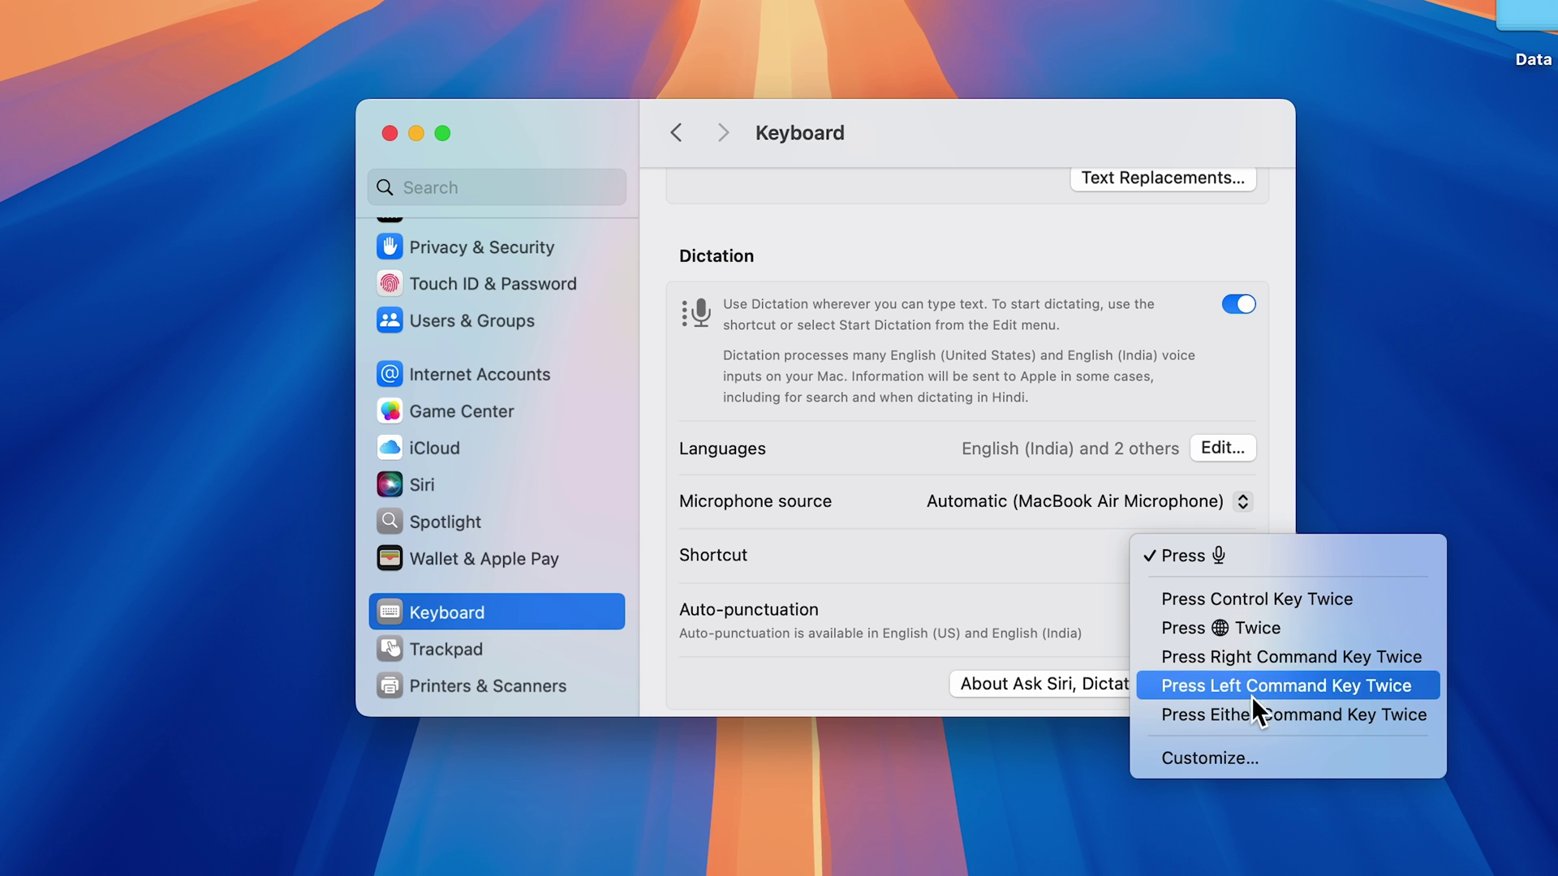
pyautogui.click(1070, 556)
pyautogui.scroll(-3, 990, 565)
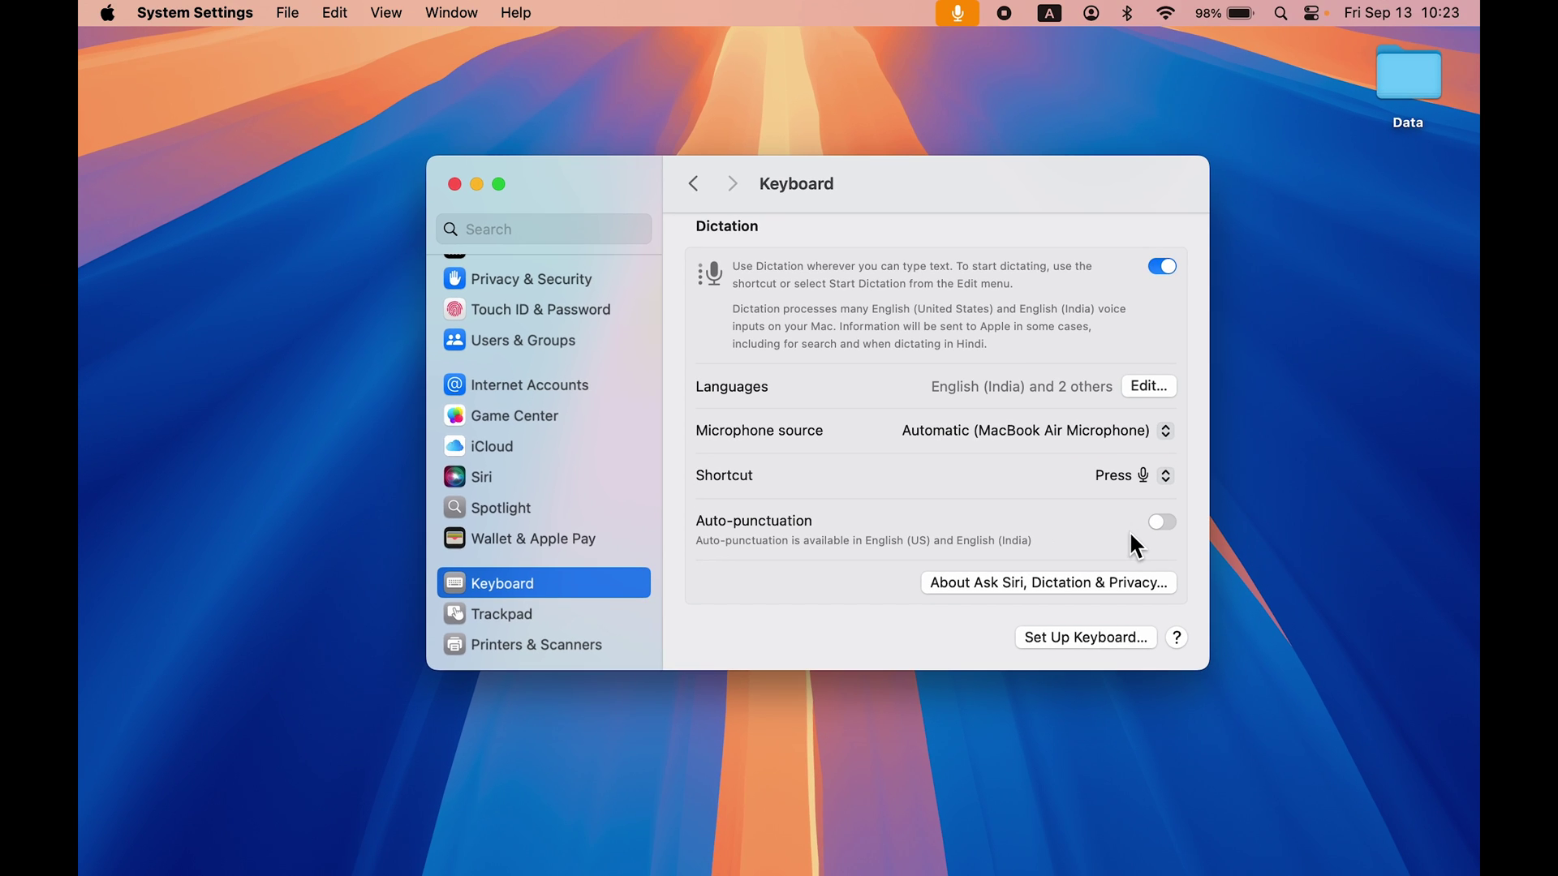
pyautogui.scroll(2, 941, 368)
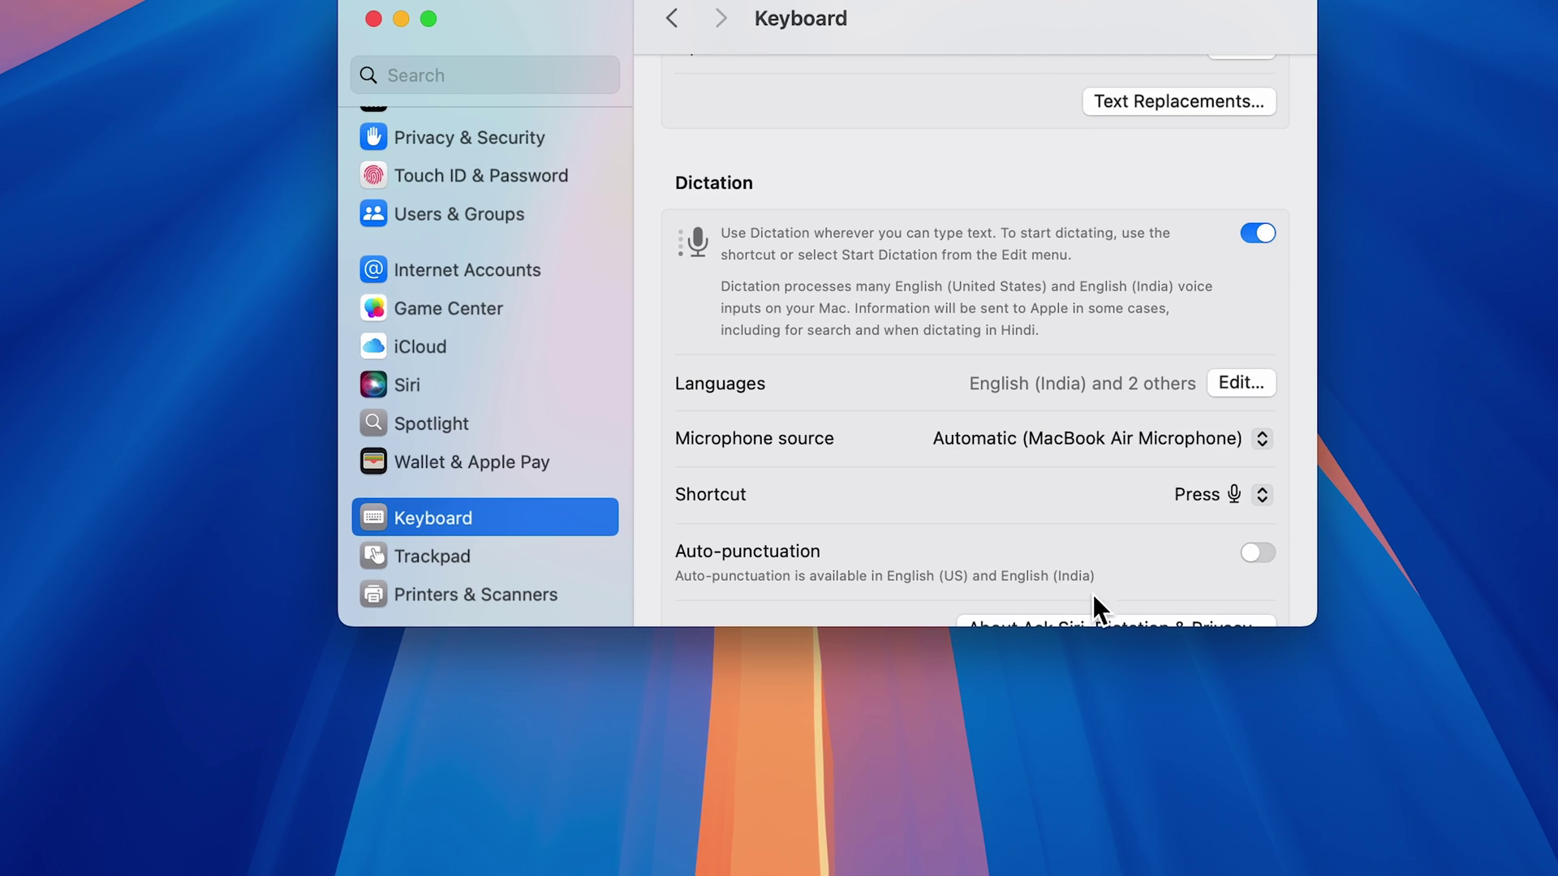
# Switch to the blank Untitled Pages document from the Dock
pyautogui.moveTo(1057, 845)
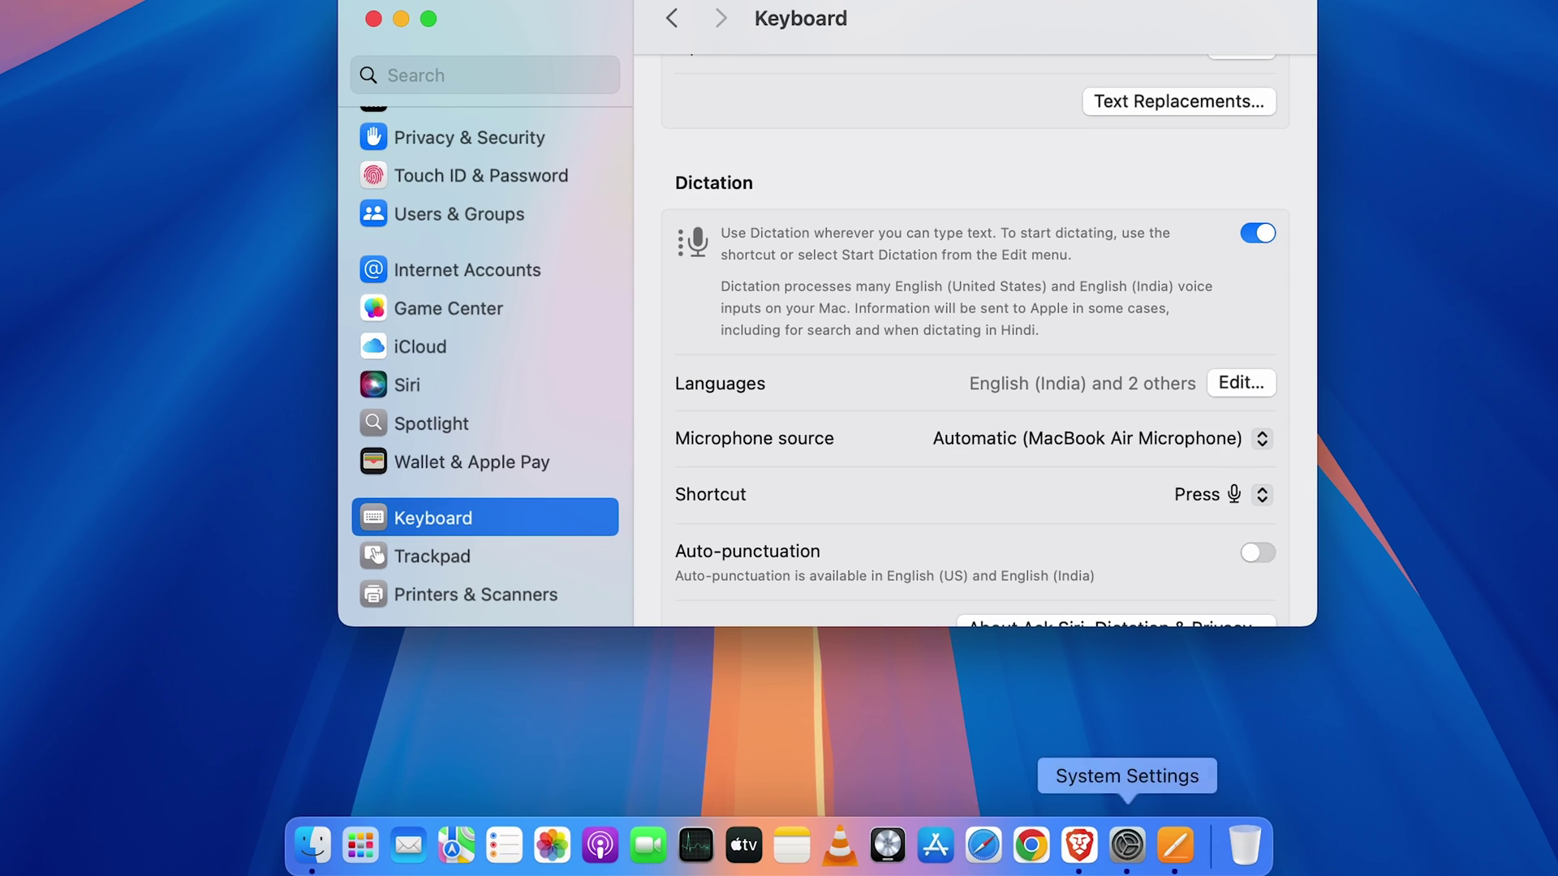
pyautogui.click(1187, 857)
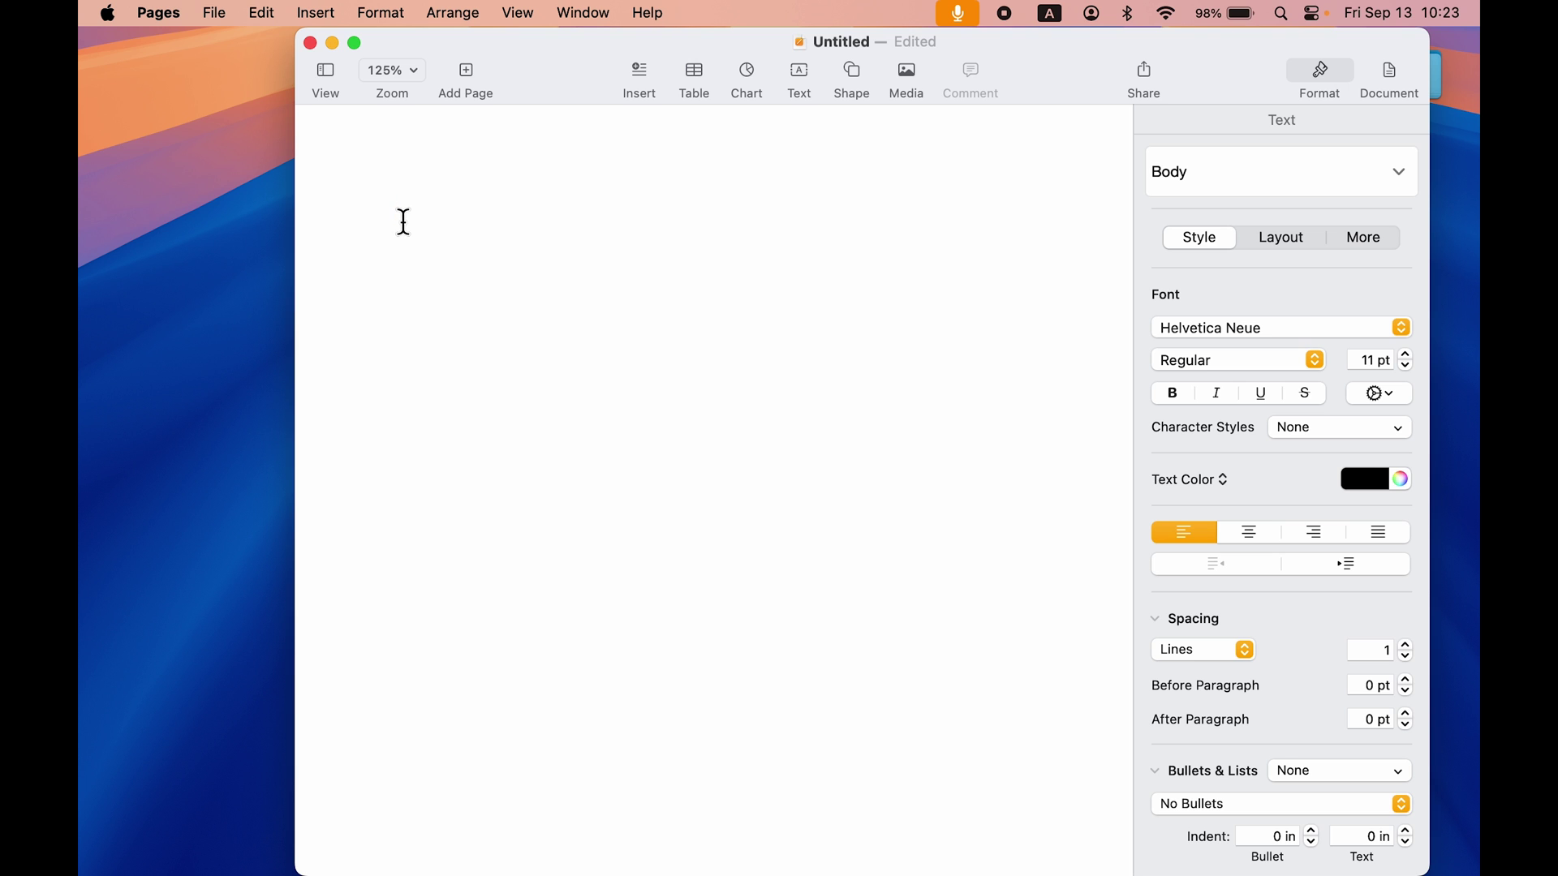
# Dictate the first paragraph on the iPhone 16 and 16+ 48 megapixel fusion camera system
pyautogui.write('Writing')
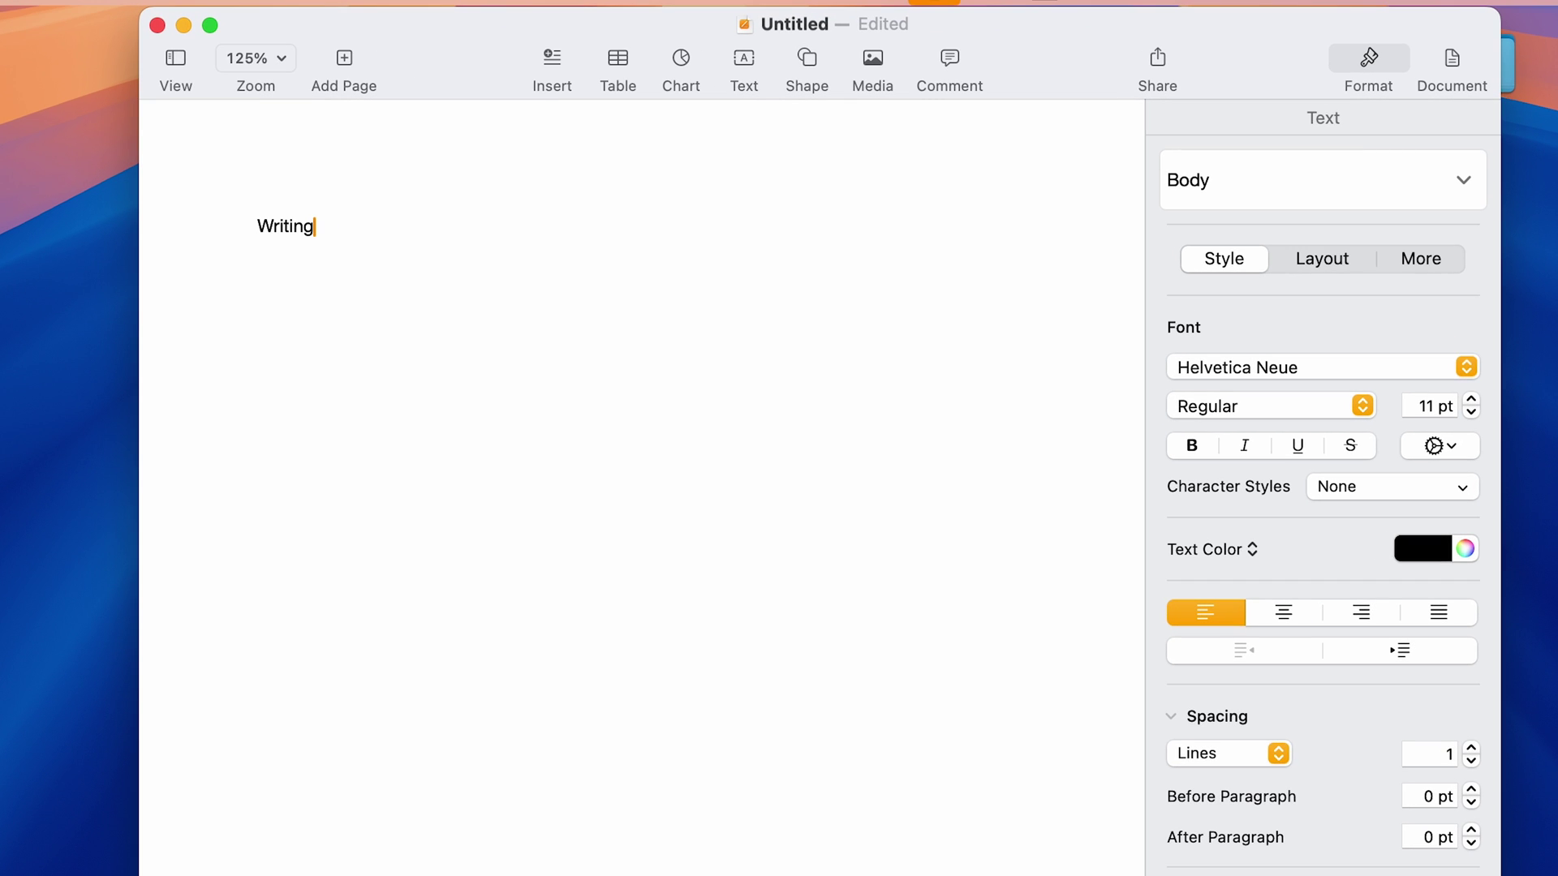
pyautogui.press('BackSpace')
pyautogui.press('BackSpace')
pyautogui.press('BackSpace')
pyautogui.press('BackSpace')
pyautogui.press('BackSpace')
pyautogui.press('BackSpace')
pyautogui.press('BackSpace')
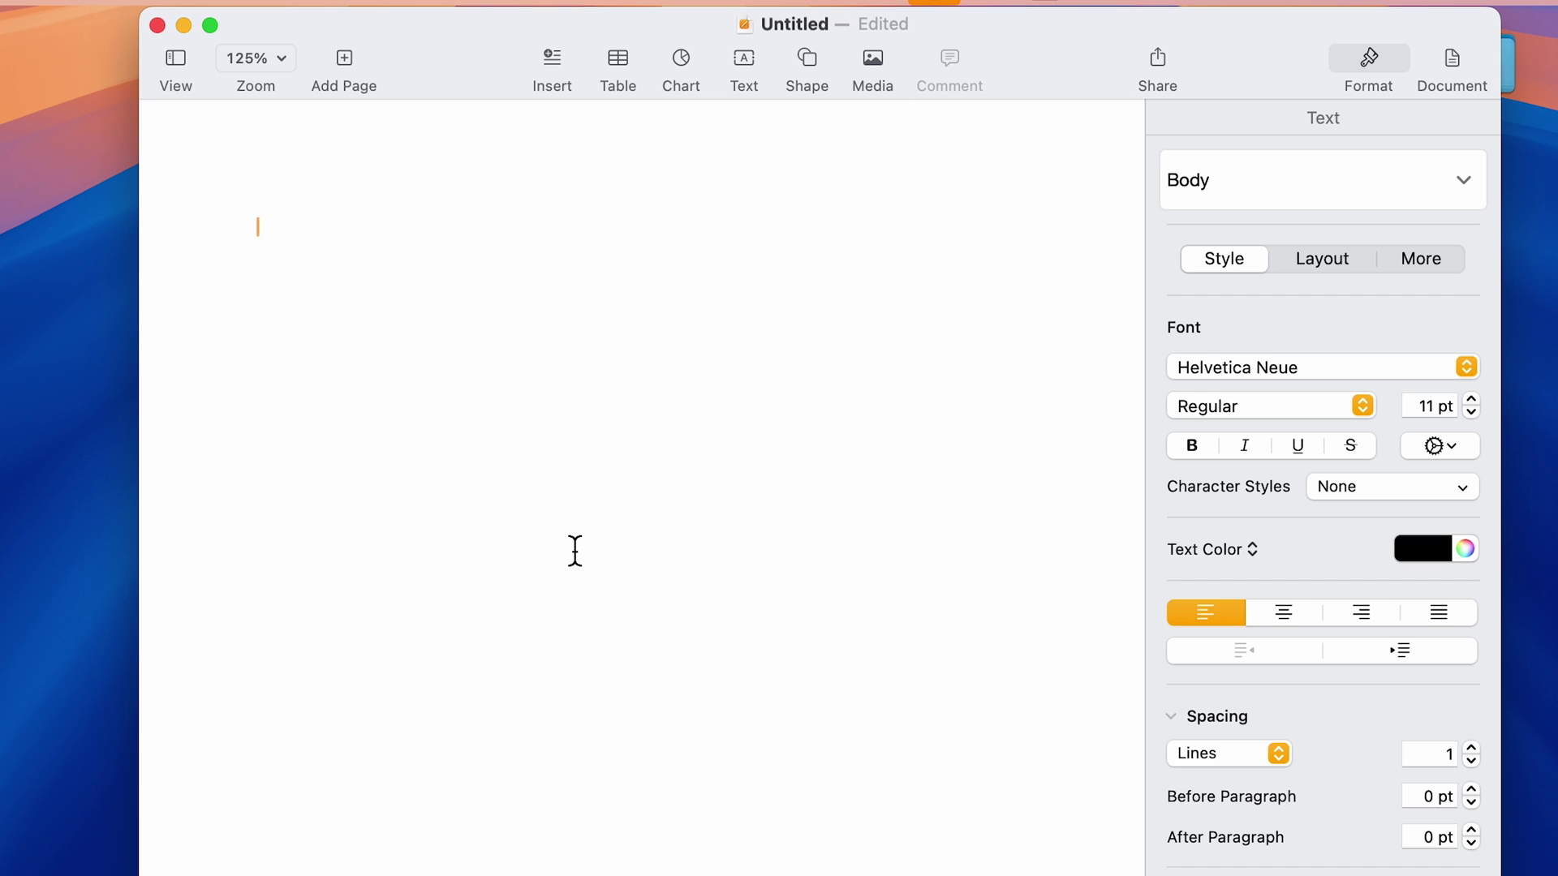
pyautogui.write('IPhone 16')
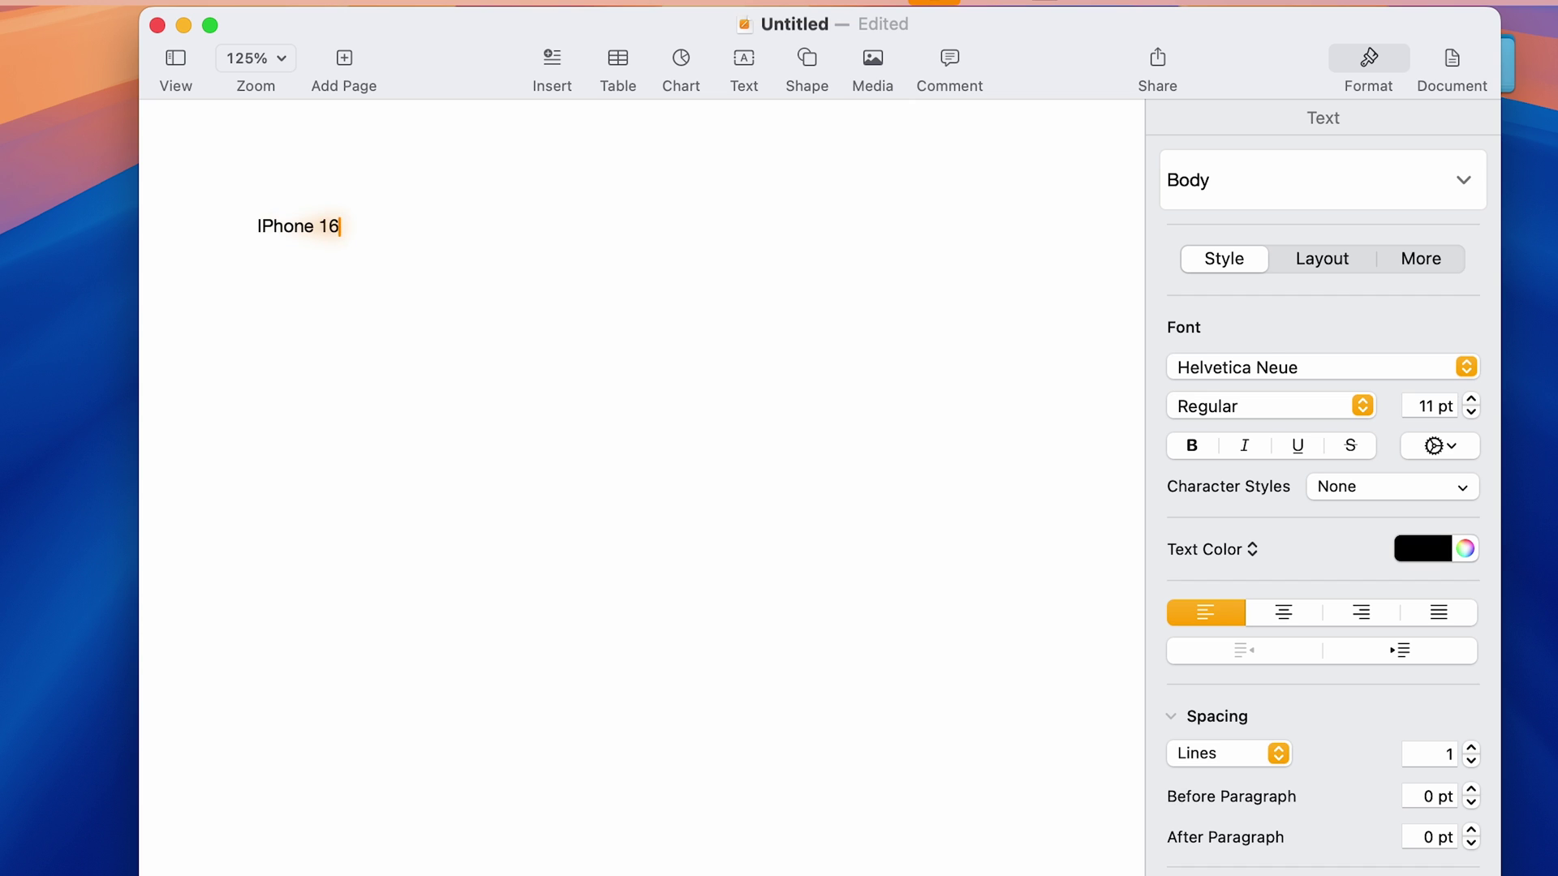
pyautogui.write(' and iPhone 16+ feat')
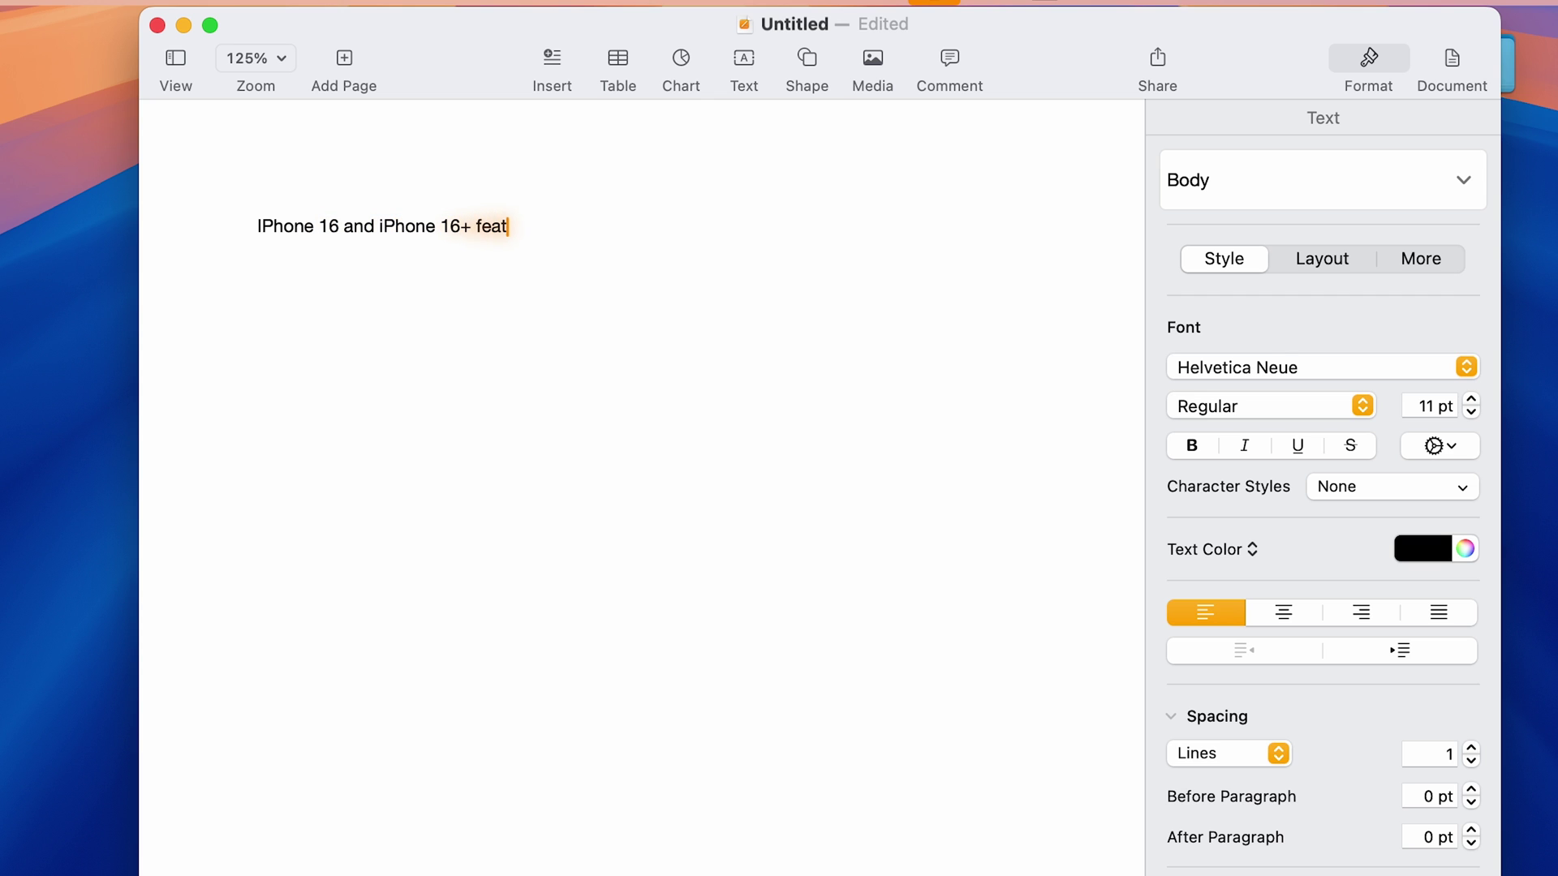
pyautogui.write('ure the 48 megapixel')
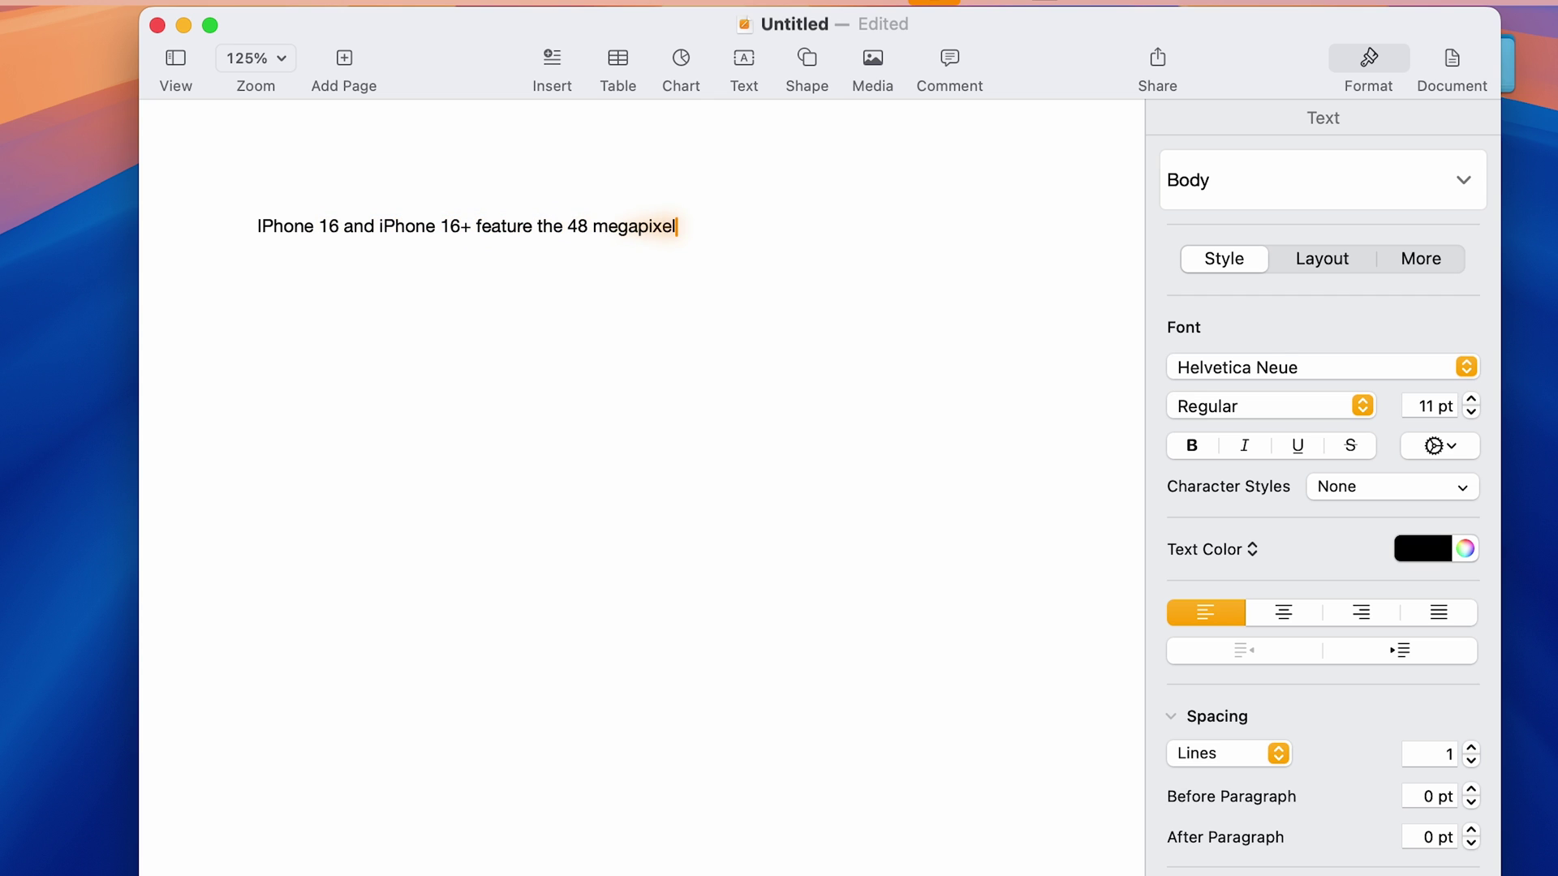
pyautogui.write(' fusion camera system with power')
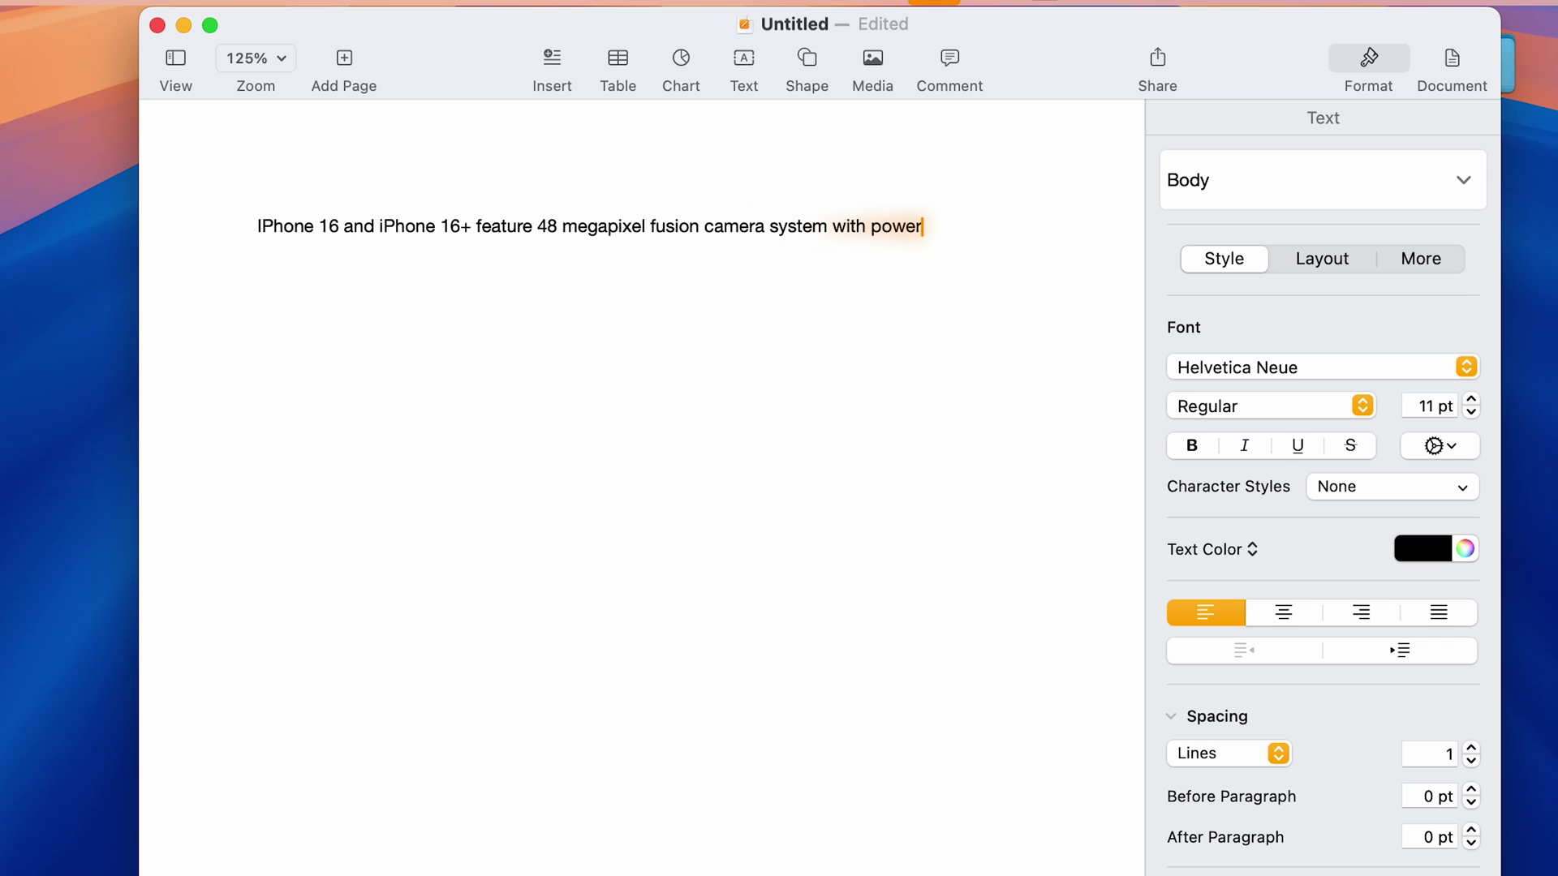
pyautogui.write('ful upgrades and the action button')
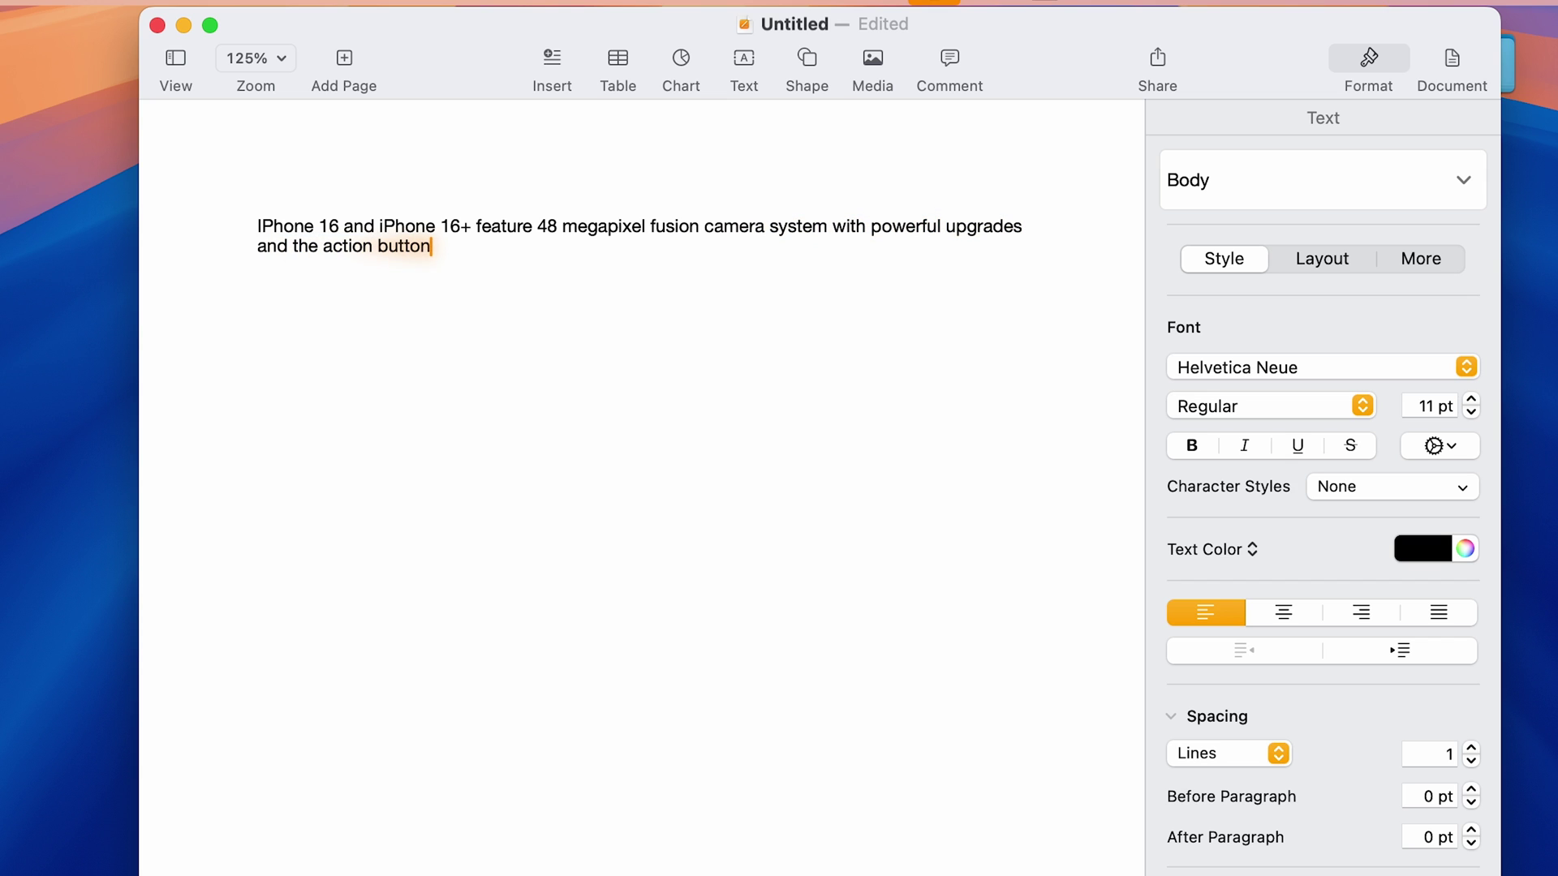
pyautogui.write(' to quickly Axis useful')
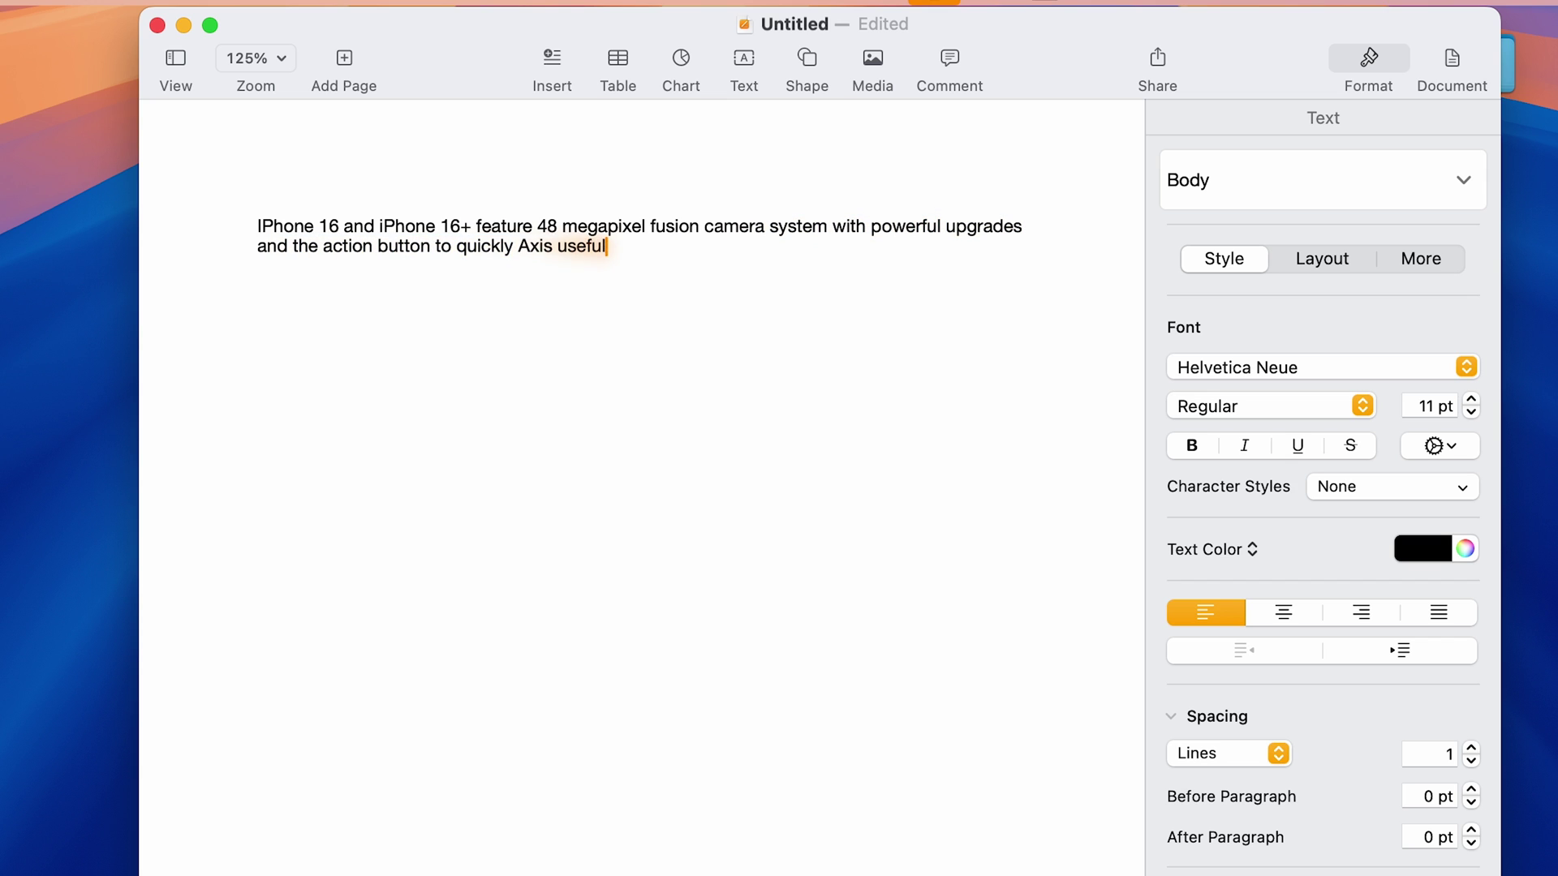
pyautogui.write(' features,')
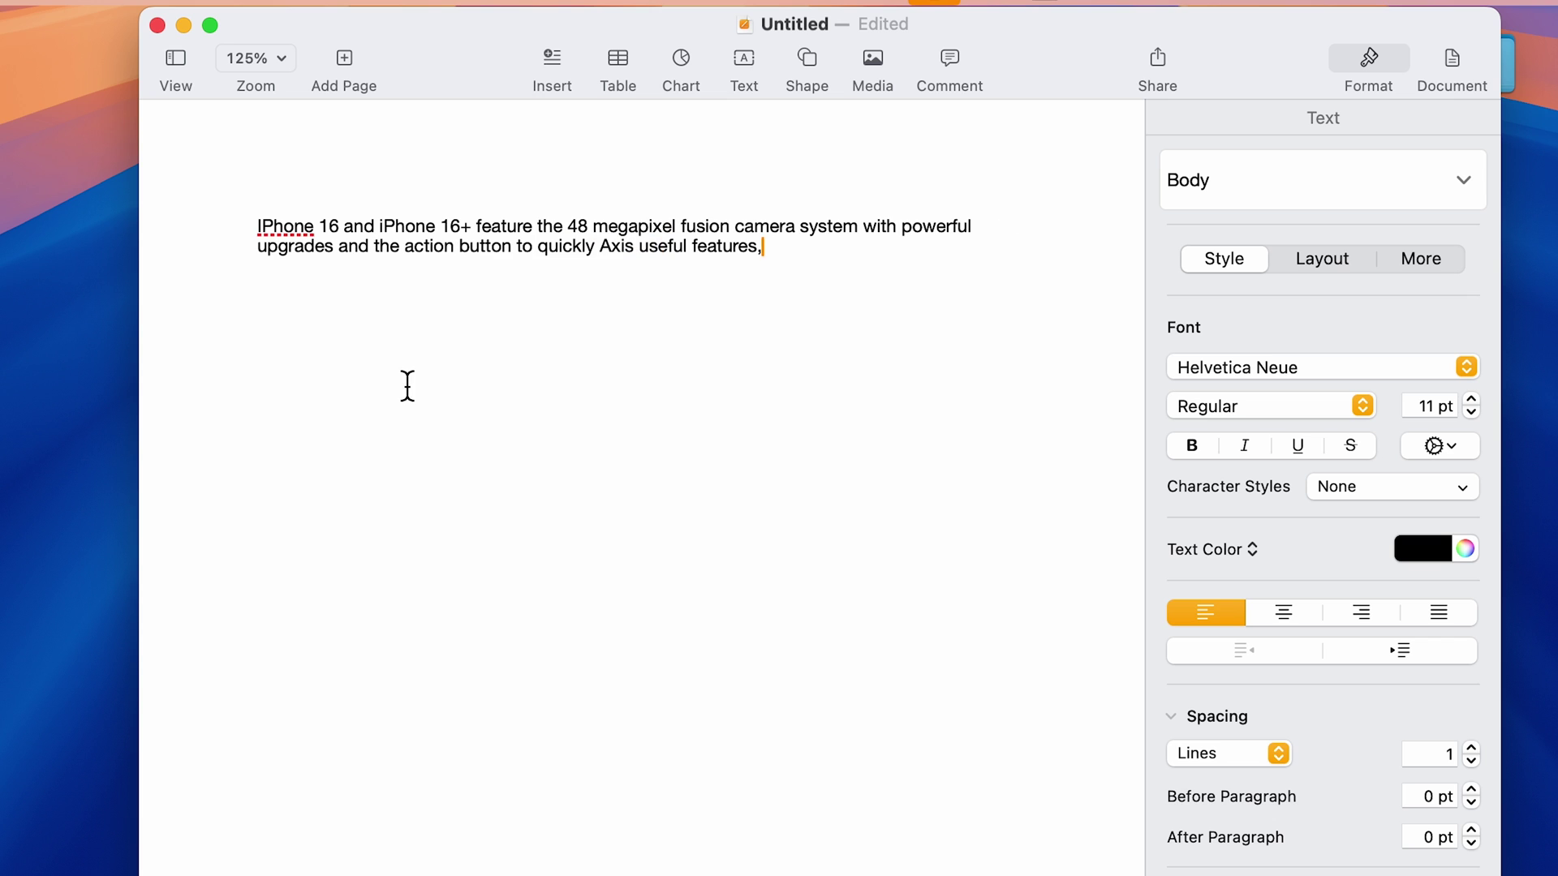
# Check the misrecognised word 'Axis' and start a new paragraph after 'features,'
pyautogui.doubleClick(620, 249)
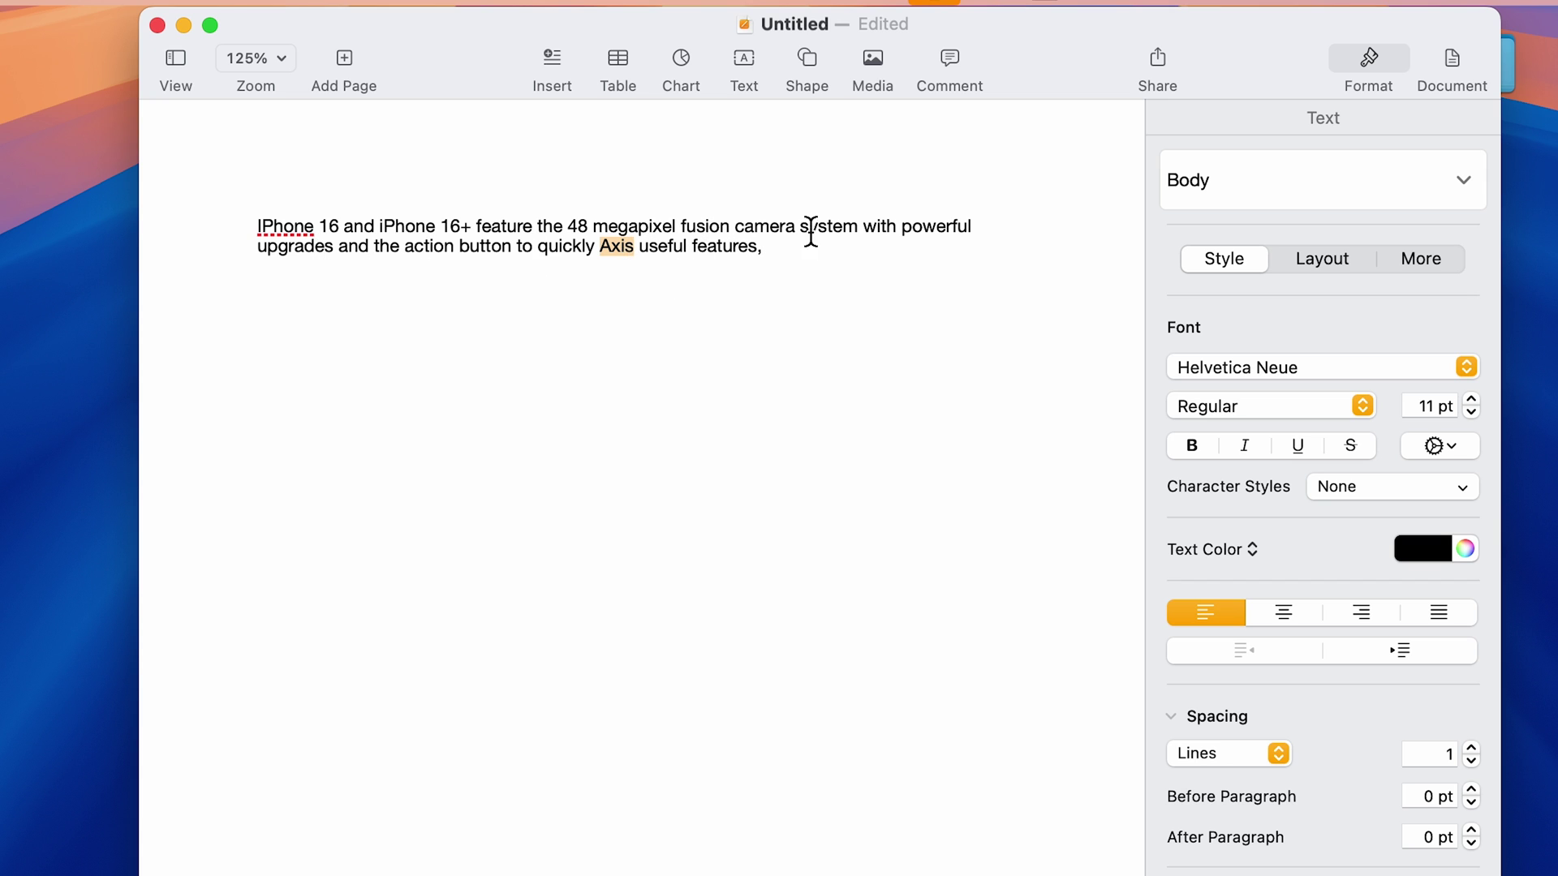
pyautogui.click(770, 260)
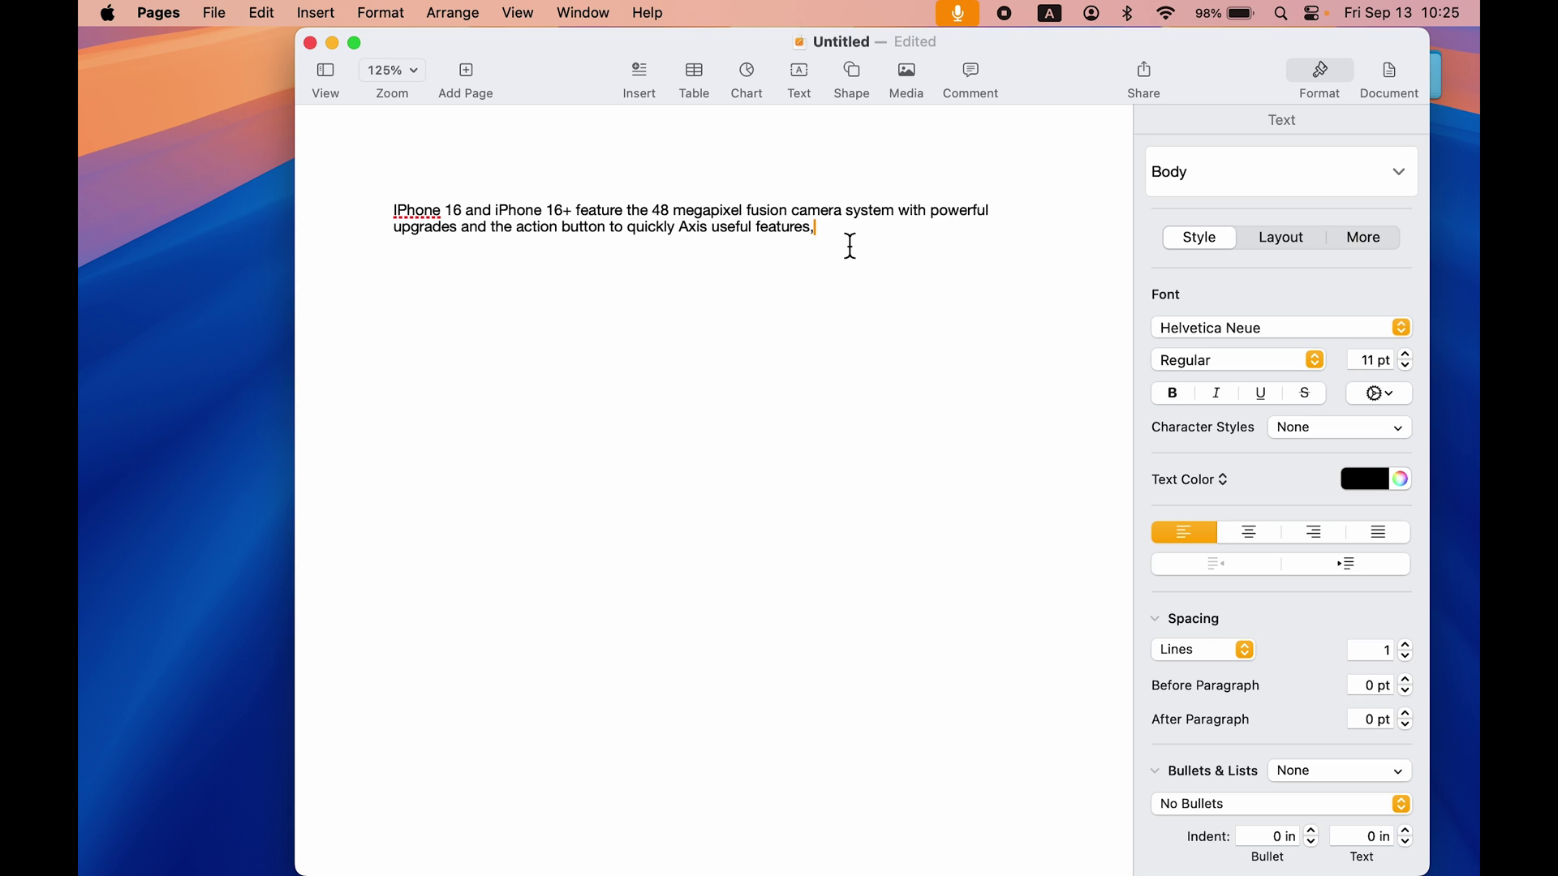
pyautogui.press('Return')
pyautogui.press('Return')
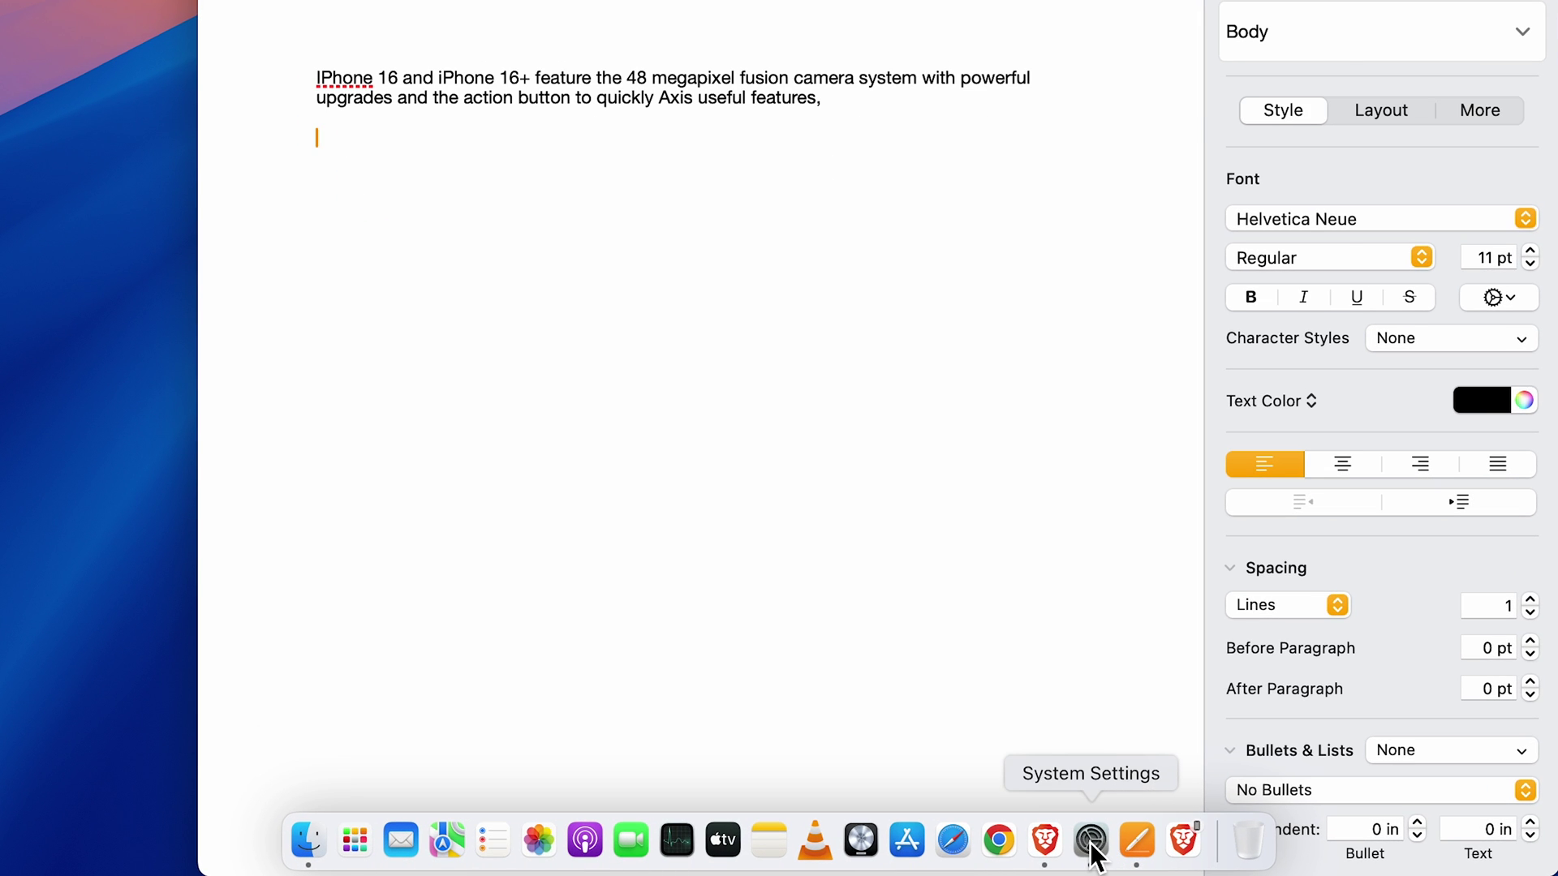
# Switch on Auto-punctuation under Dictation in Keyboard settings, then close the window
pyautogui.click(1038, 846)
pyautogui.scroll(-3, 1077, 429)
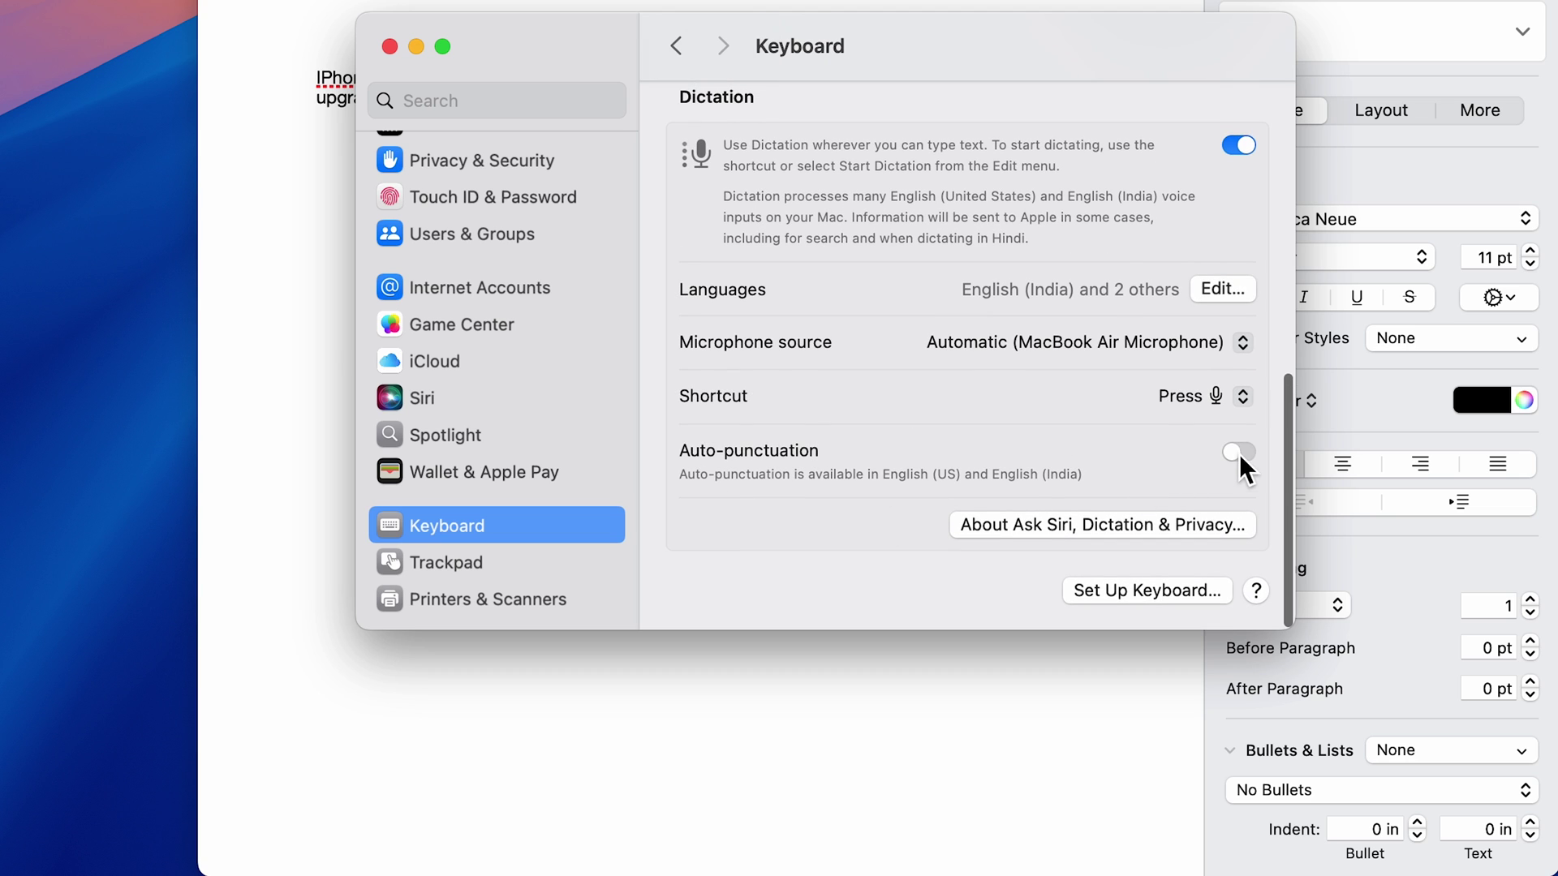
pyautogui.click(1237, 453)
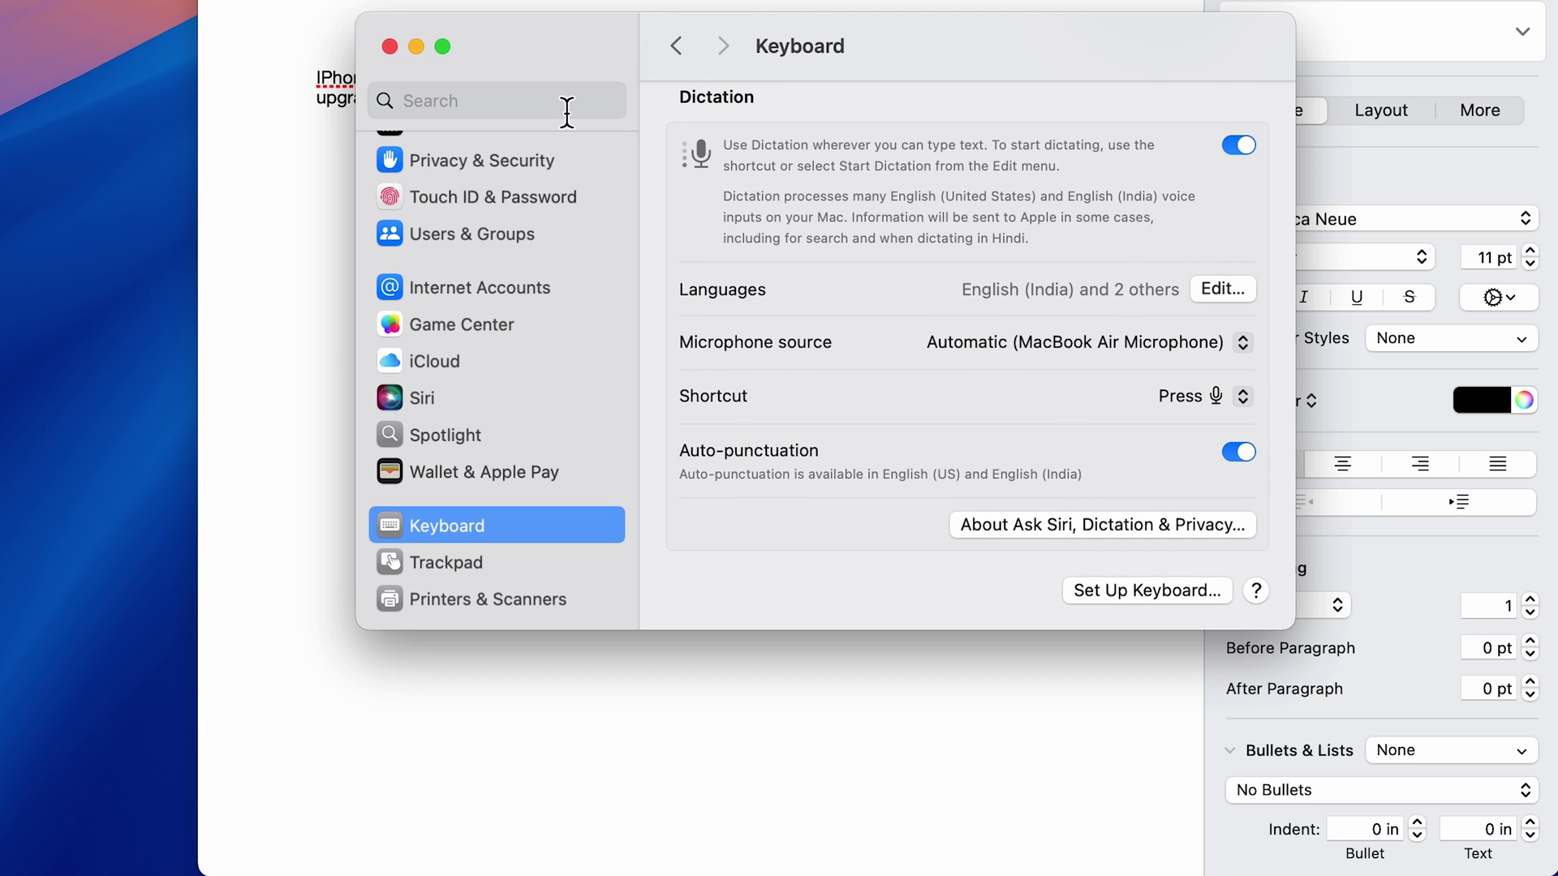
pyautogui.press('super+w')
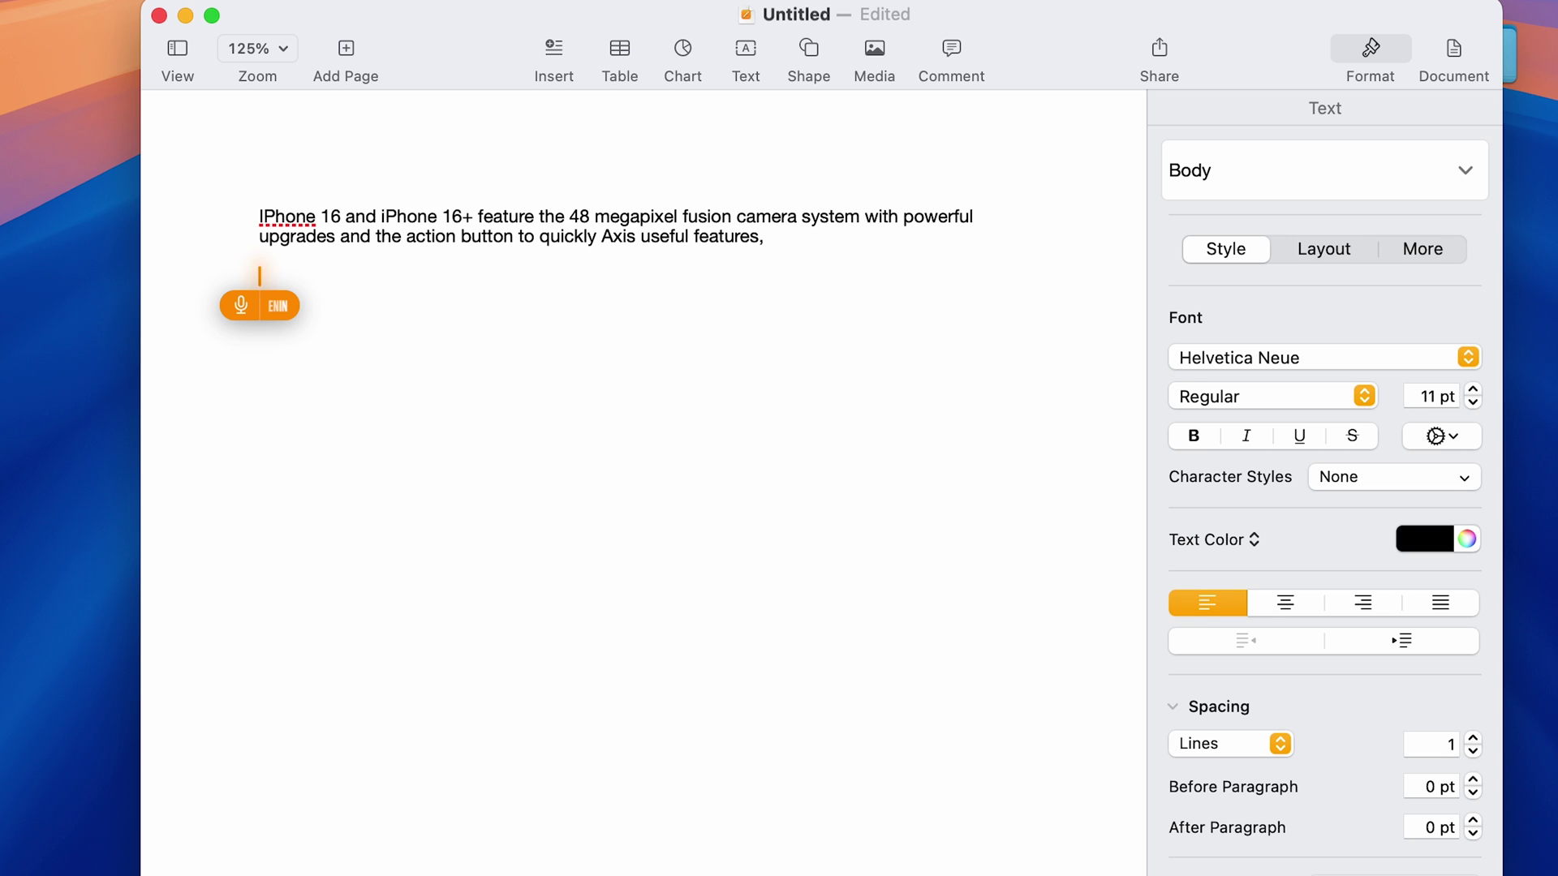
# Dictate the second paragraph on the 48 megapixel fusion camera and action button, then quit System Settings
pyautogui.write('IPhone 16 and 16+')
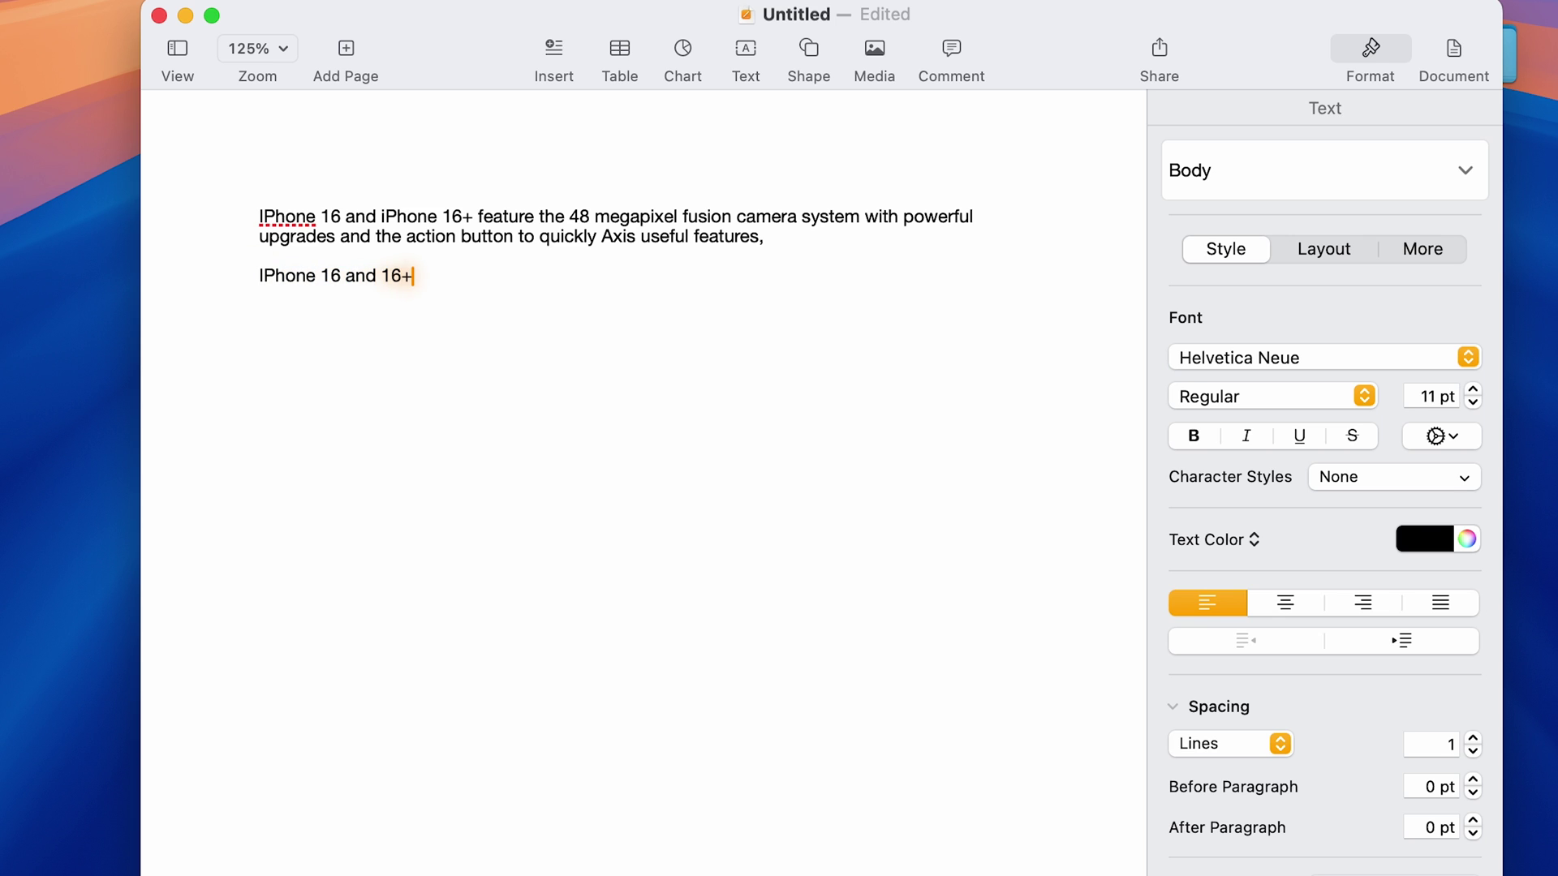
pyautogui.write('features the new 48 megap Pe')
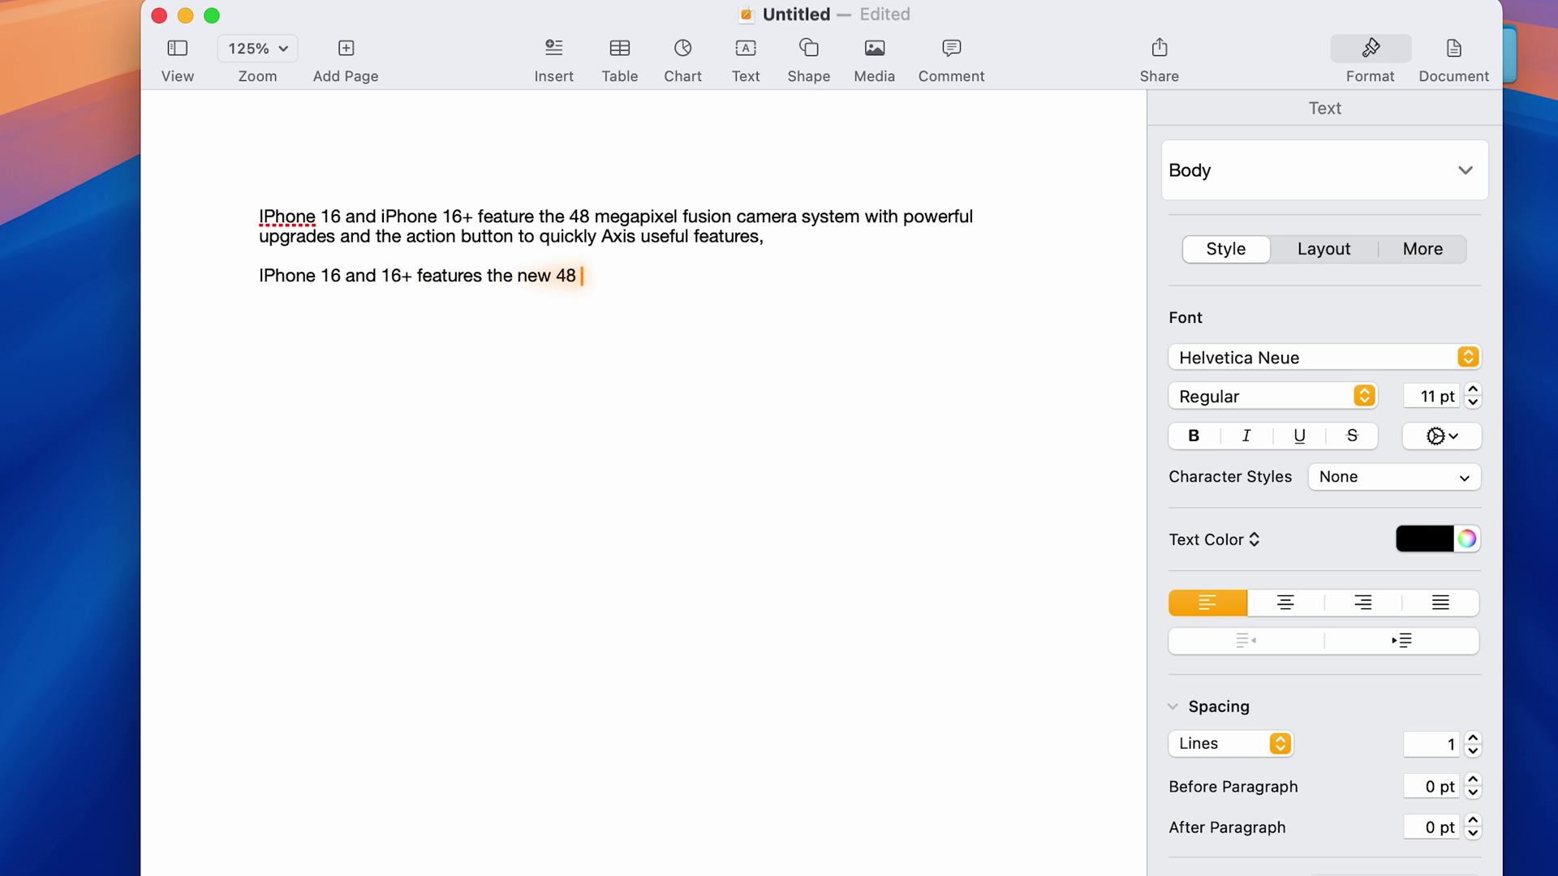
pyautogui.press('BackSpace')
pyautogui.press('BackSpace')
pyautogui.press('BackSpace')
pyautogui.write('ixel fusion camera system')
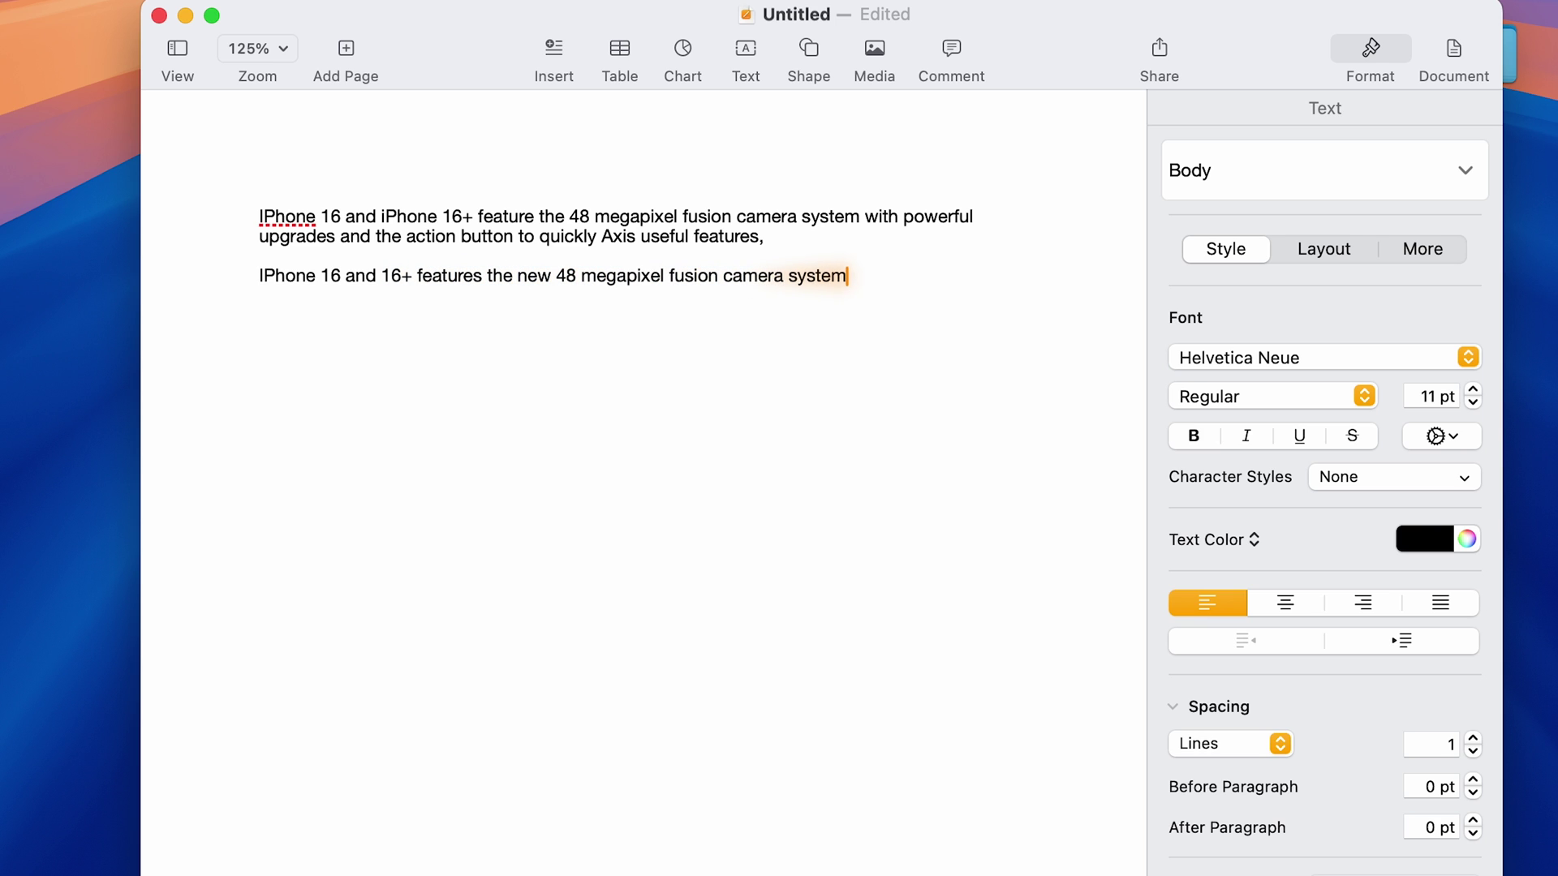
pyautogui.write(' with powerful upgrades and the')
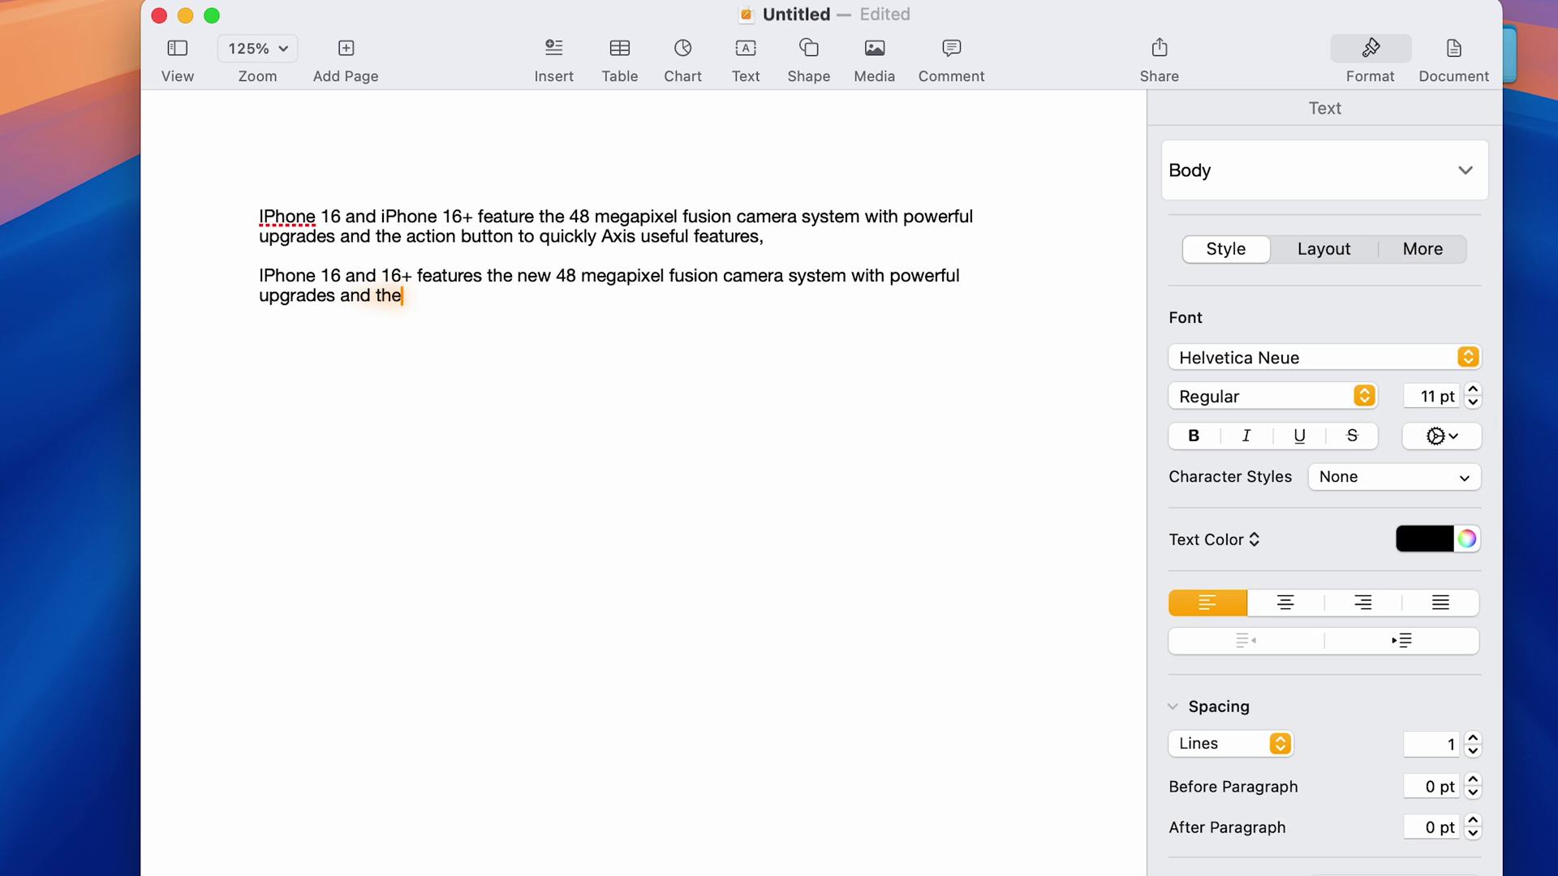
pyautogui.write(' action button to quickly')
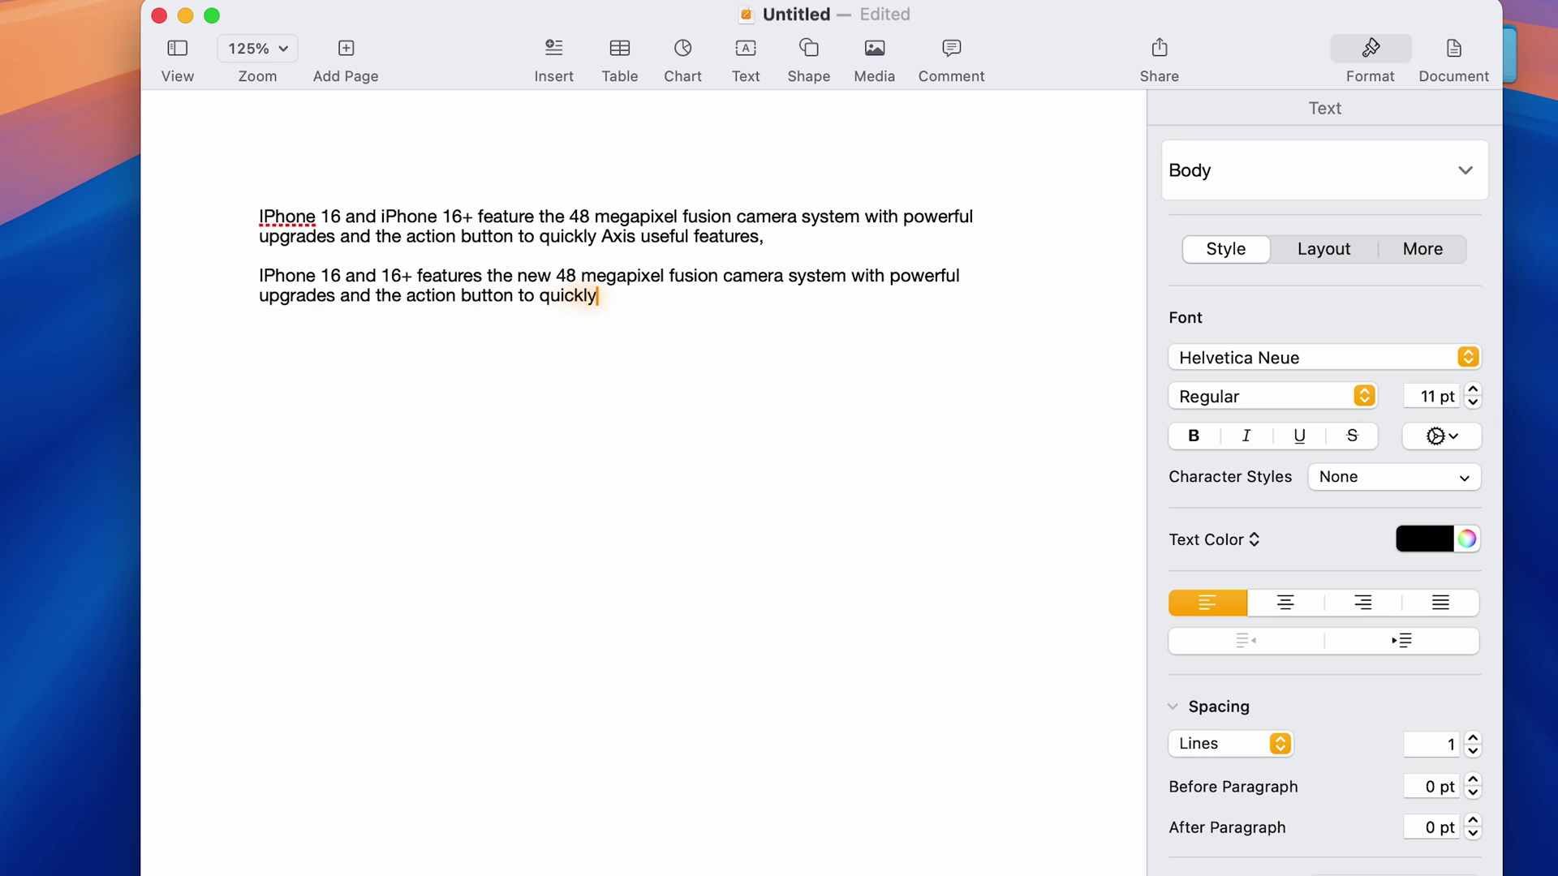
pyautogui.write(' access useful features wh')
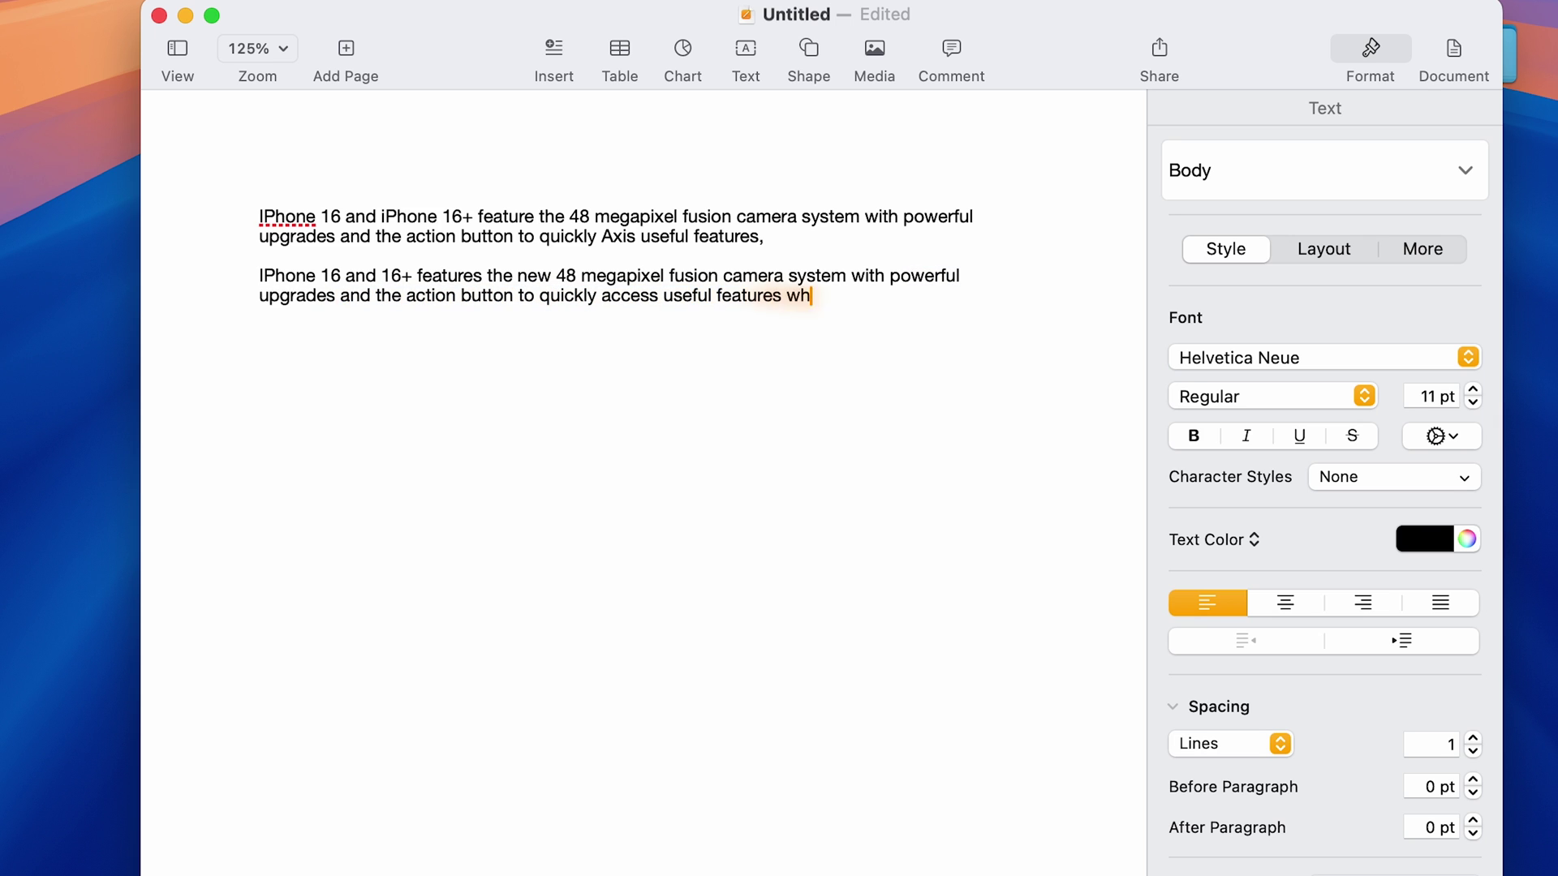
pyautogui.write('ile iPhone 16 Pro and 16')
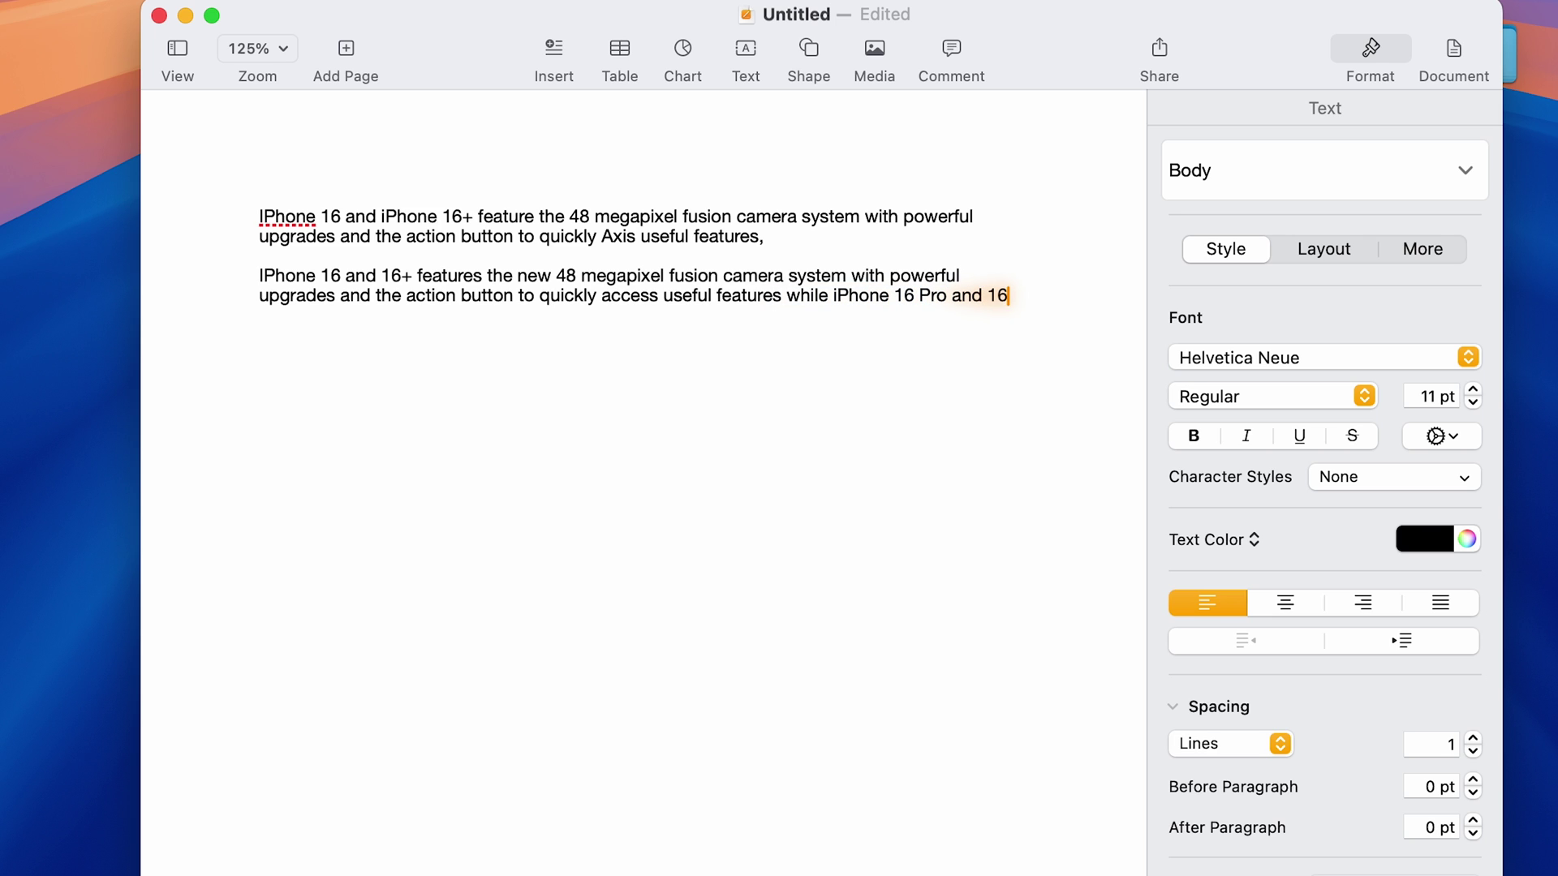
pyautogui.write(' Pro Max introduce larger')
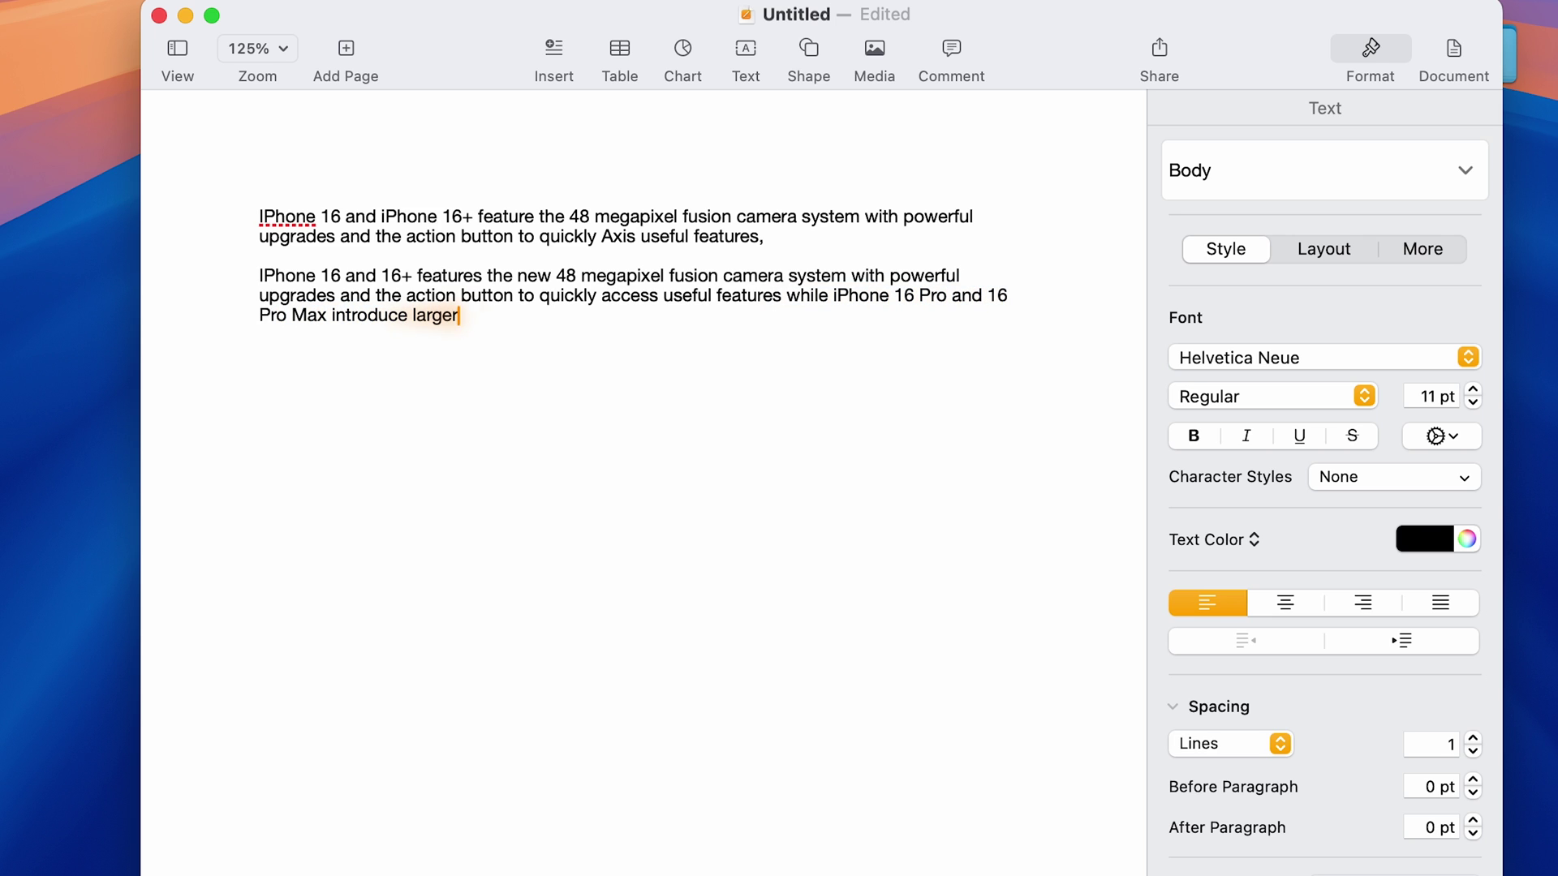
pyautogui.write(' display dis')
pyautogui.write('owerful pro')
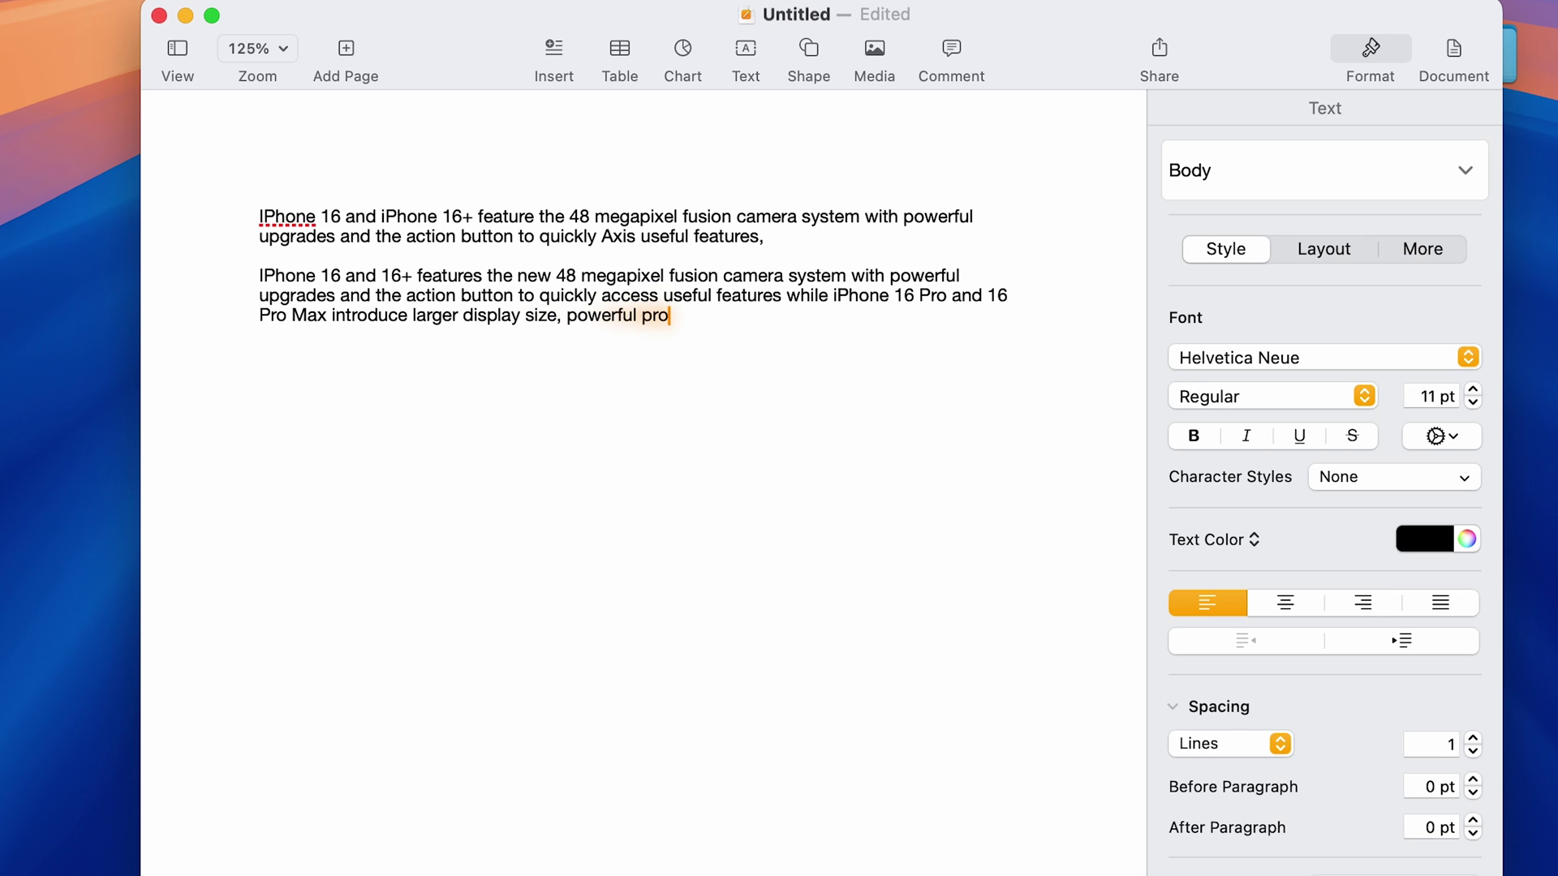
pyautogui.write(' camera capabilities, and a huge leap')
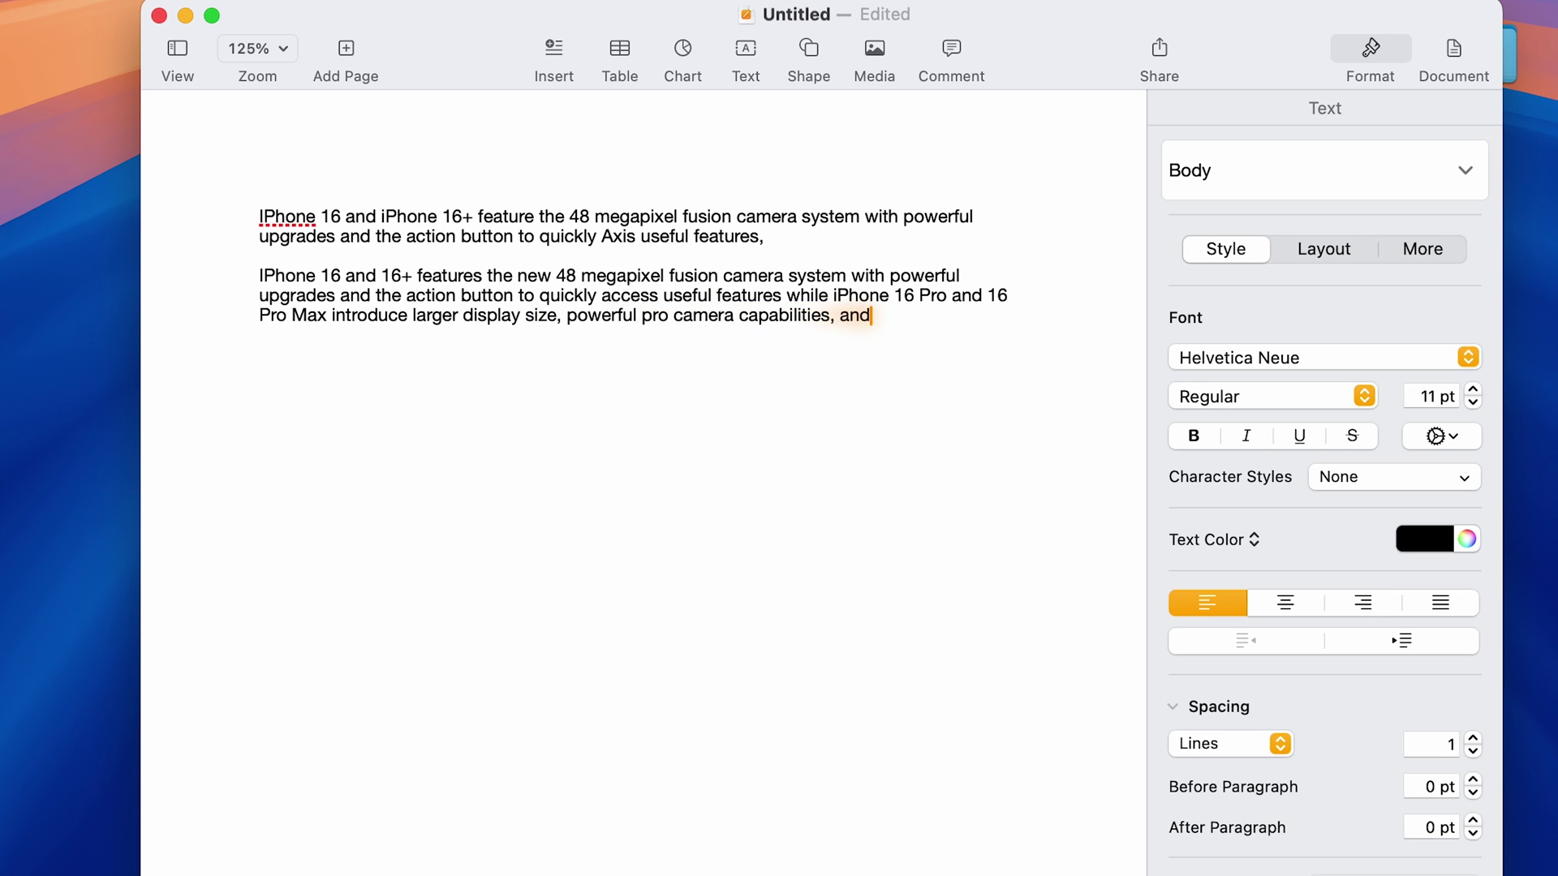
pyautogui.write(' in battery life')
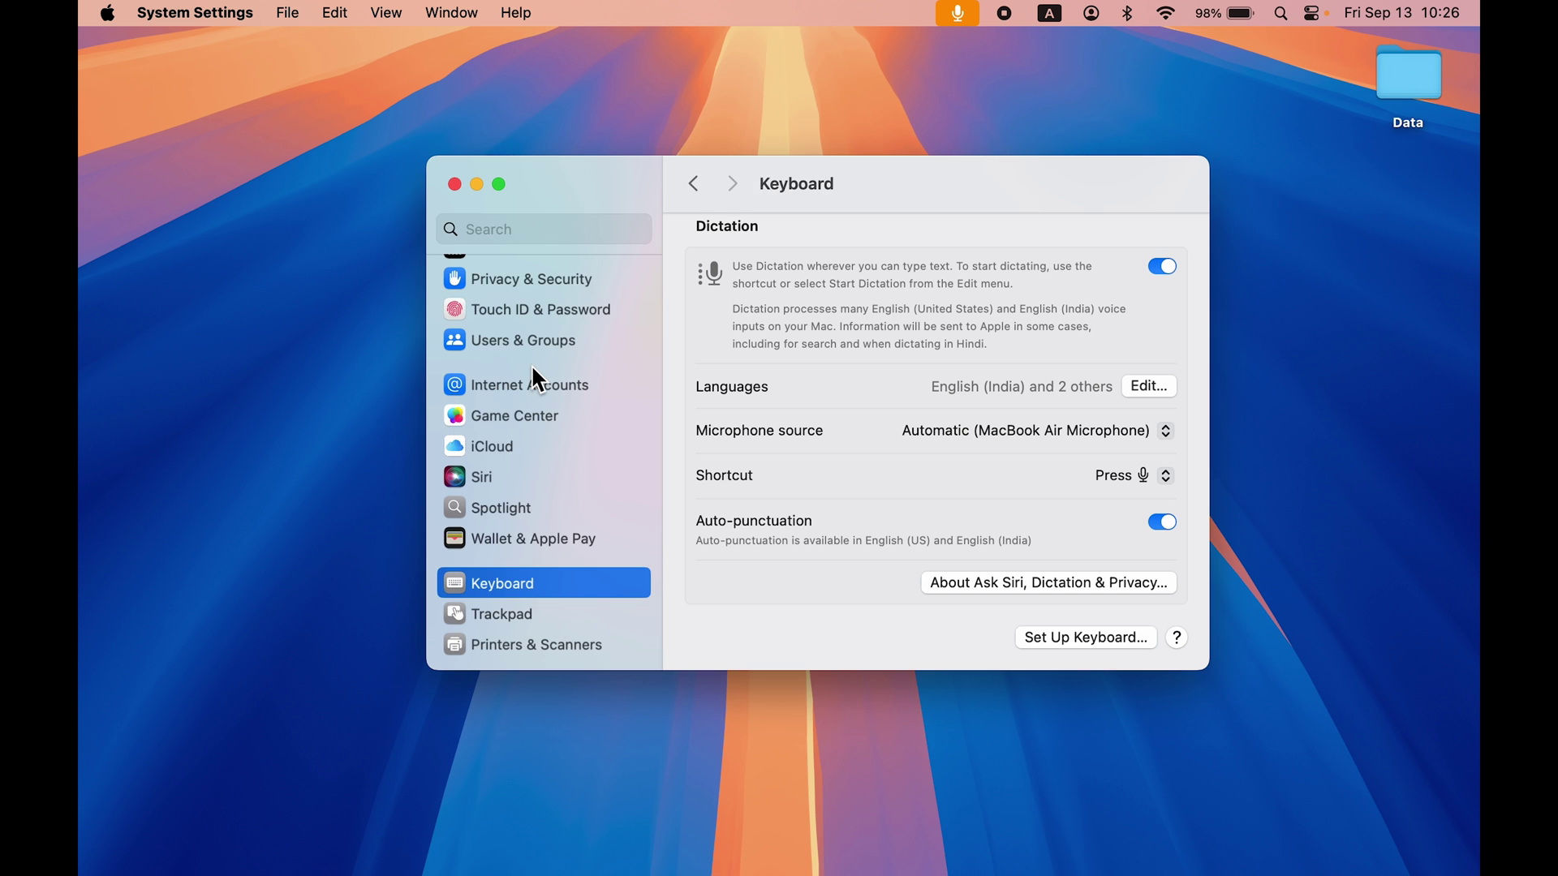
pyautogui.press('super+q')
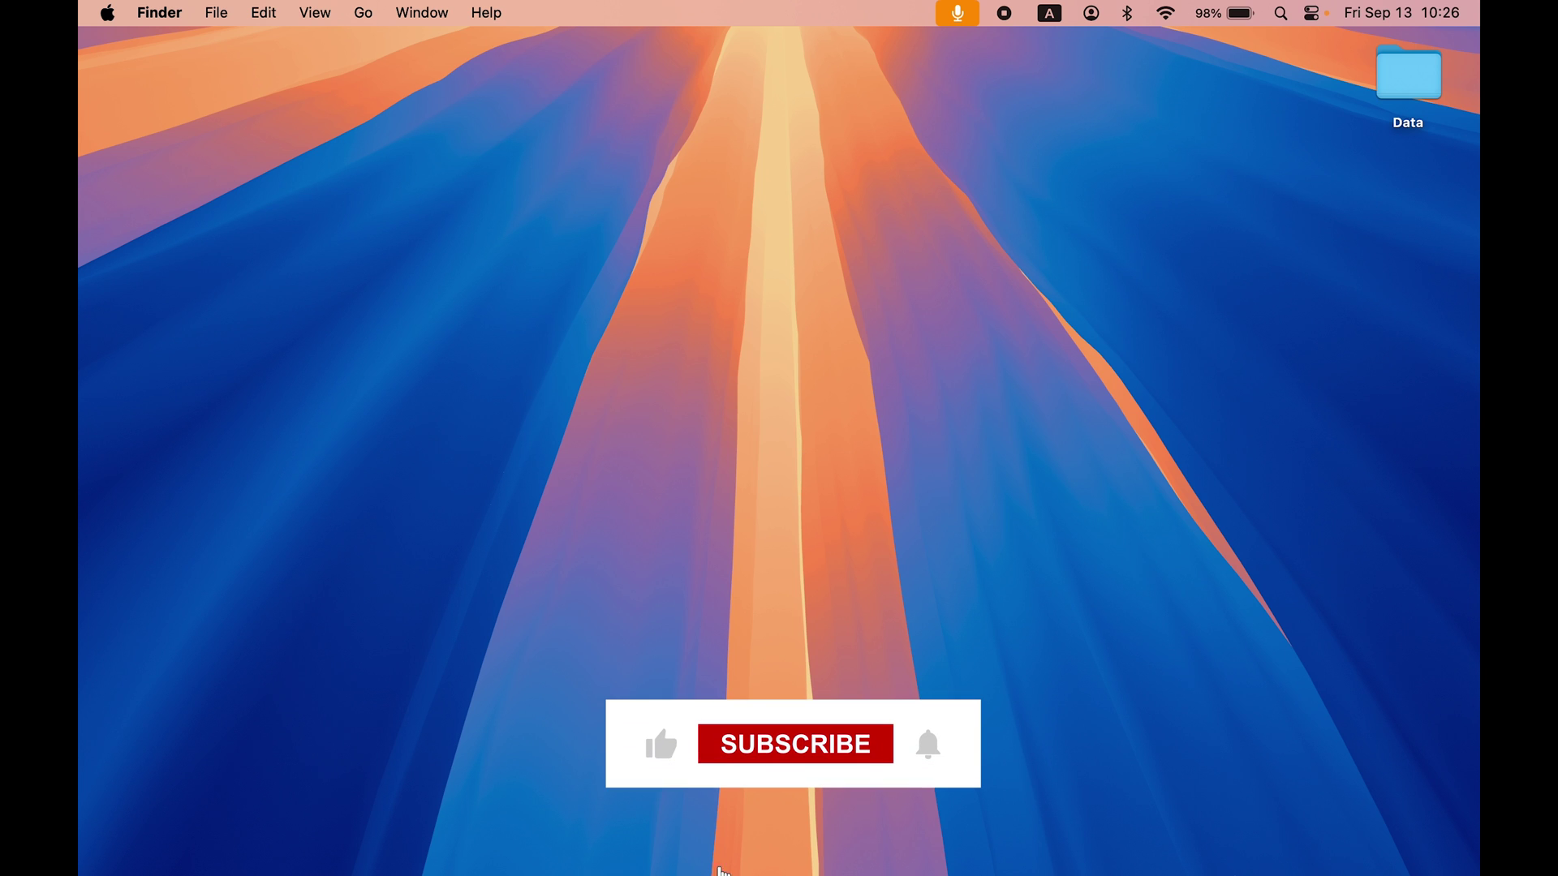
pyautogui.moveTo(1233, 872)
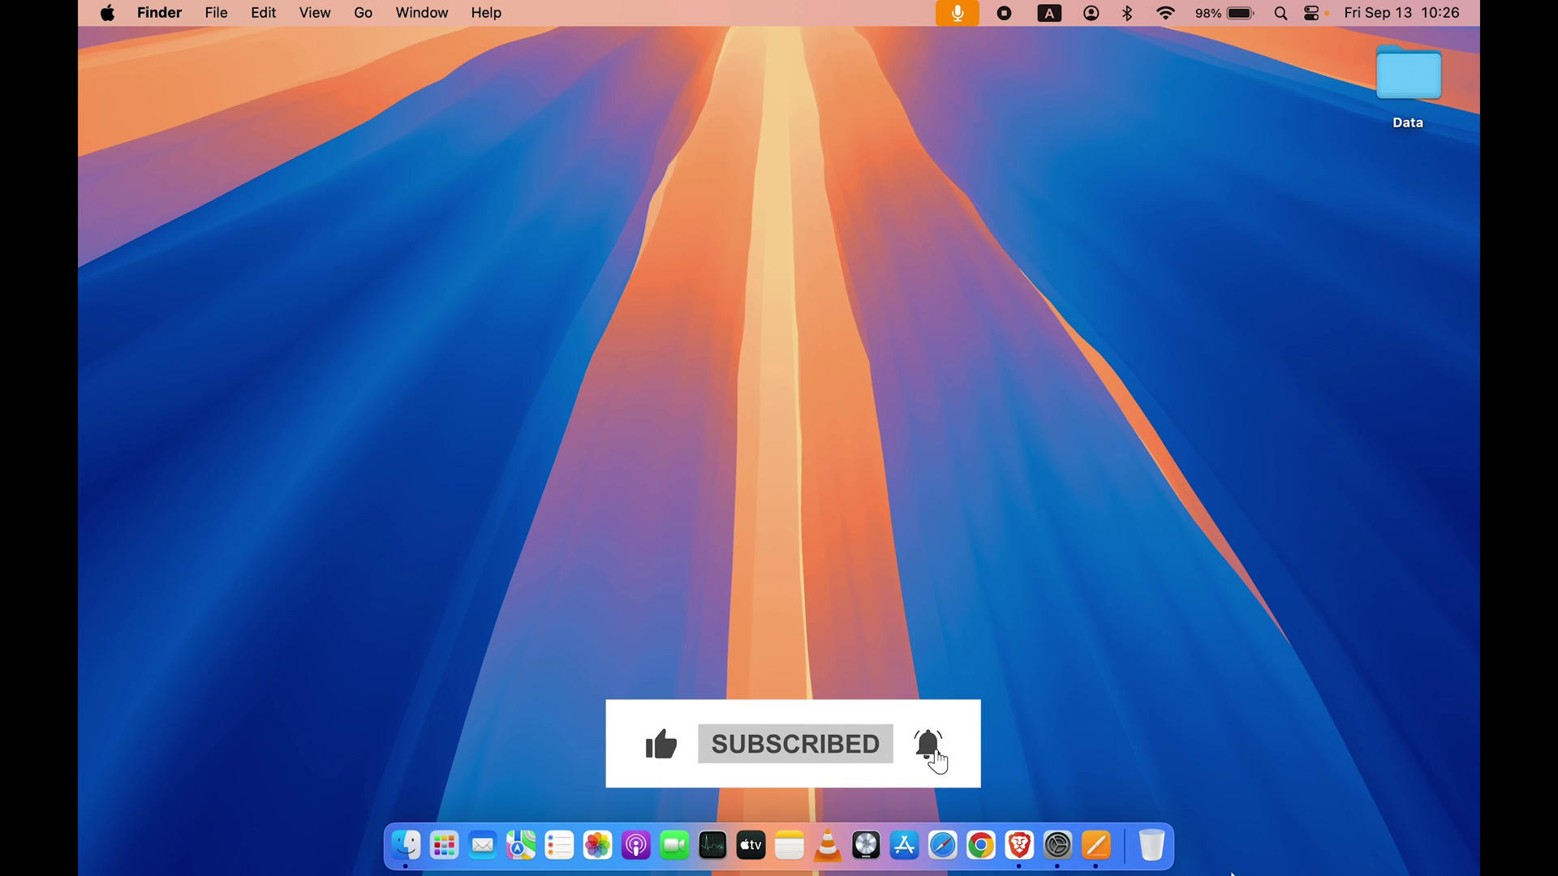